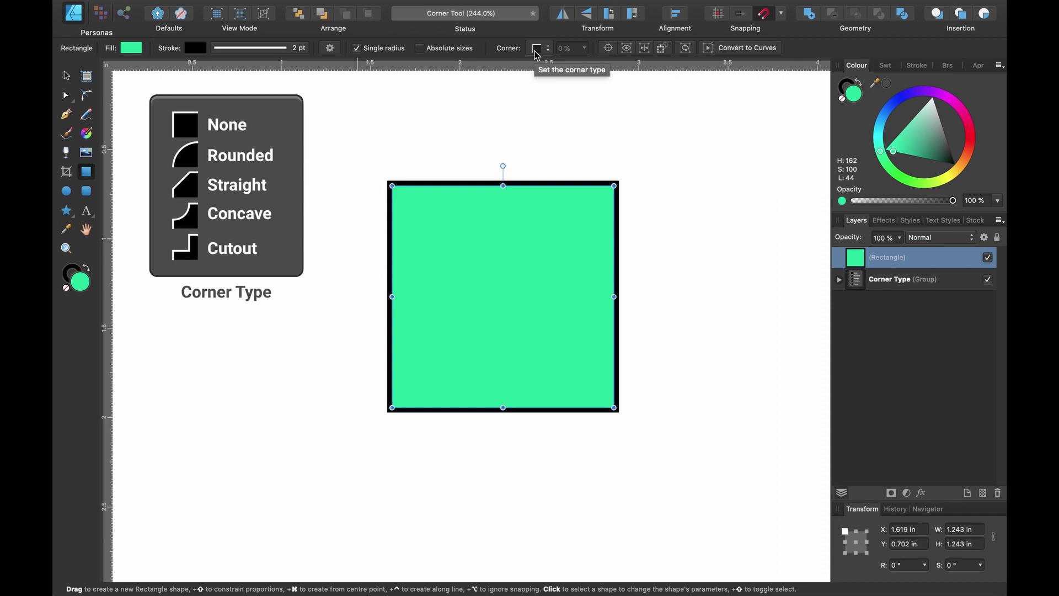
Make all four corners of the green square Rounded with a radius of about 25%.
key("super+minus")
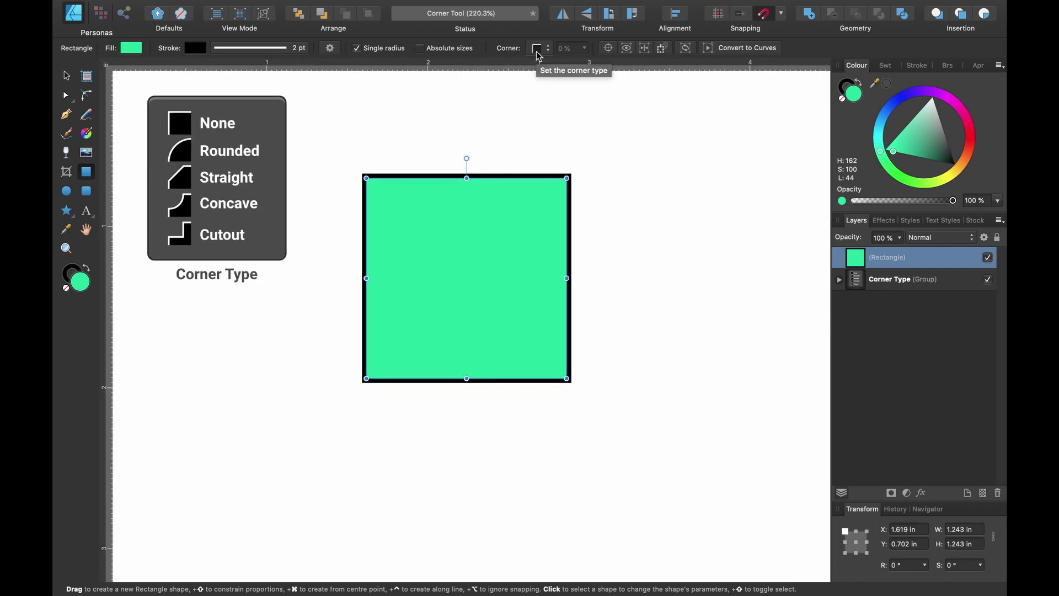
left_click(538, 56)
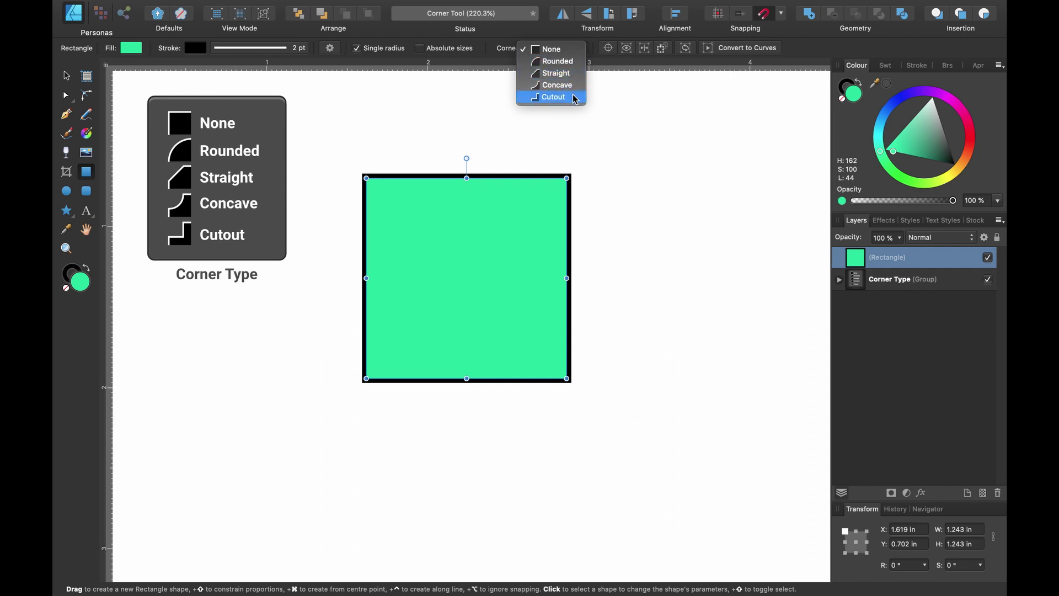
left_click(568, 62)
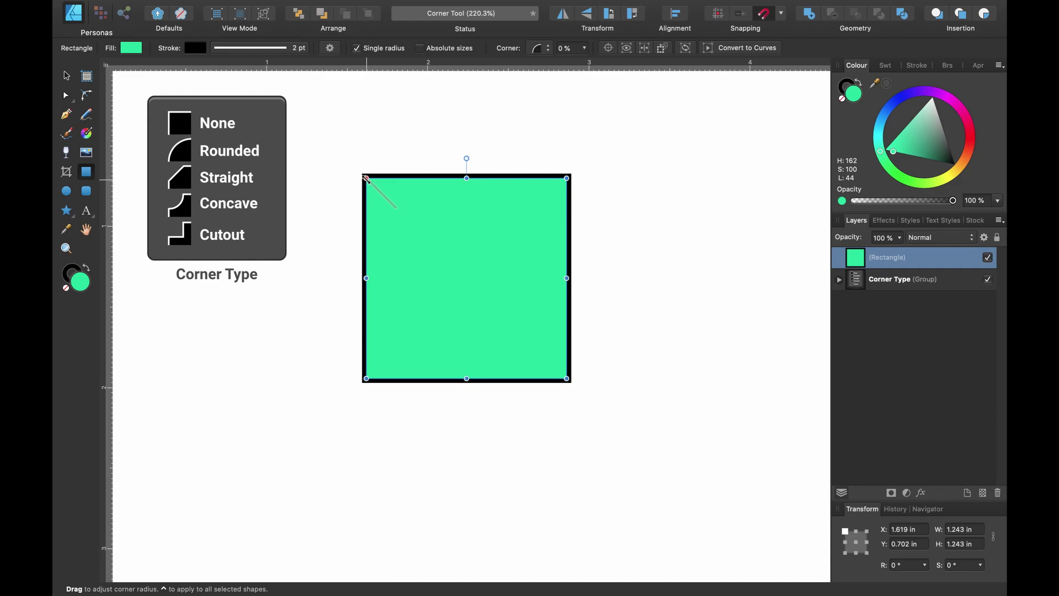
left_click_drag(366, 178, 408, 212)
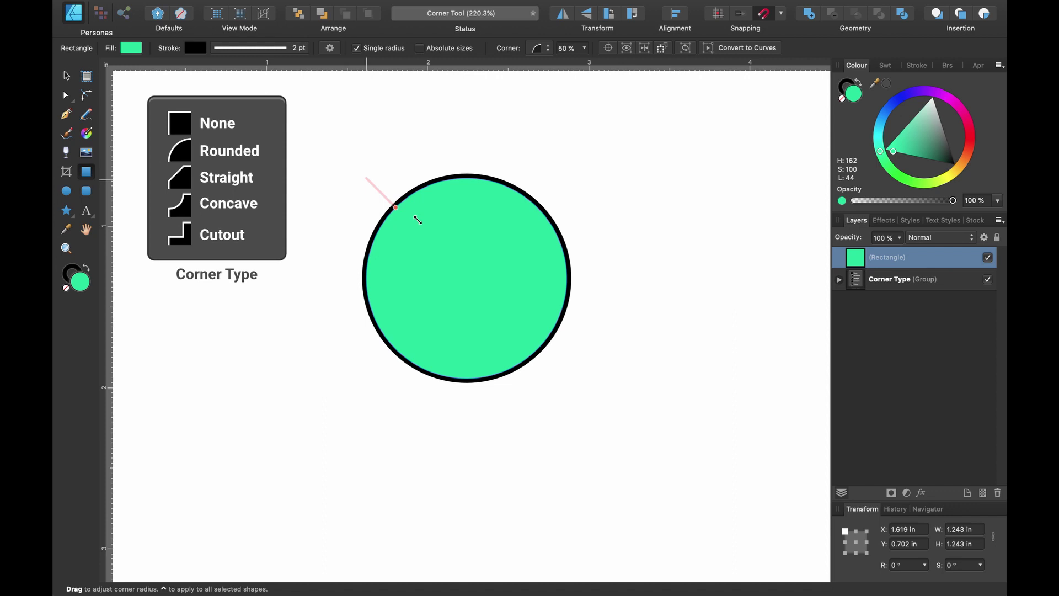
left_click_drag(417, 219, 379, 185)
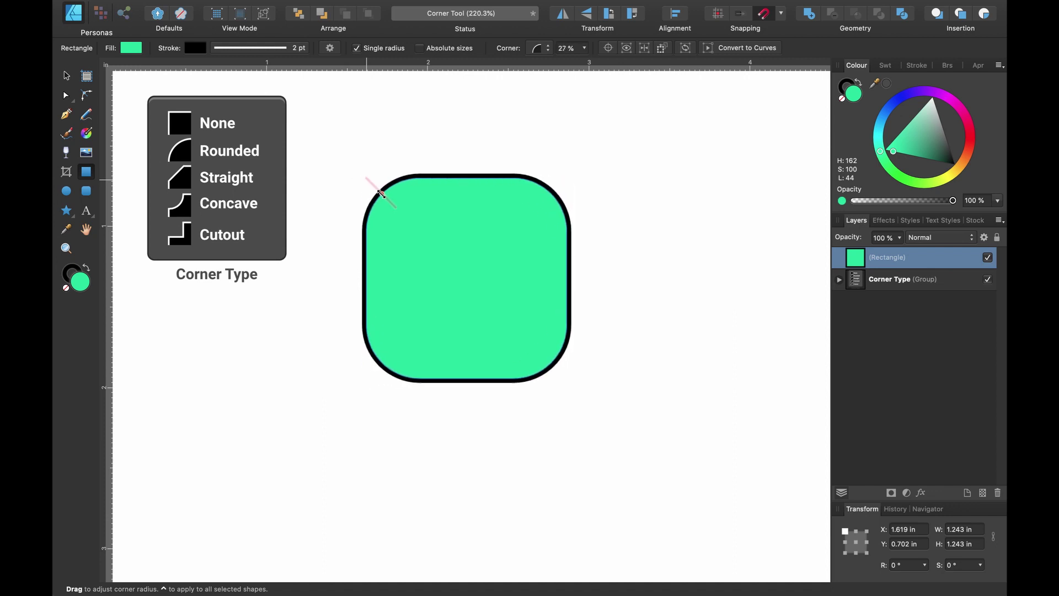
Switch the square's corners to slightly enlarged Straight chamfers, then to Concave.
left_click(548, 52)
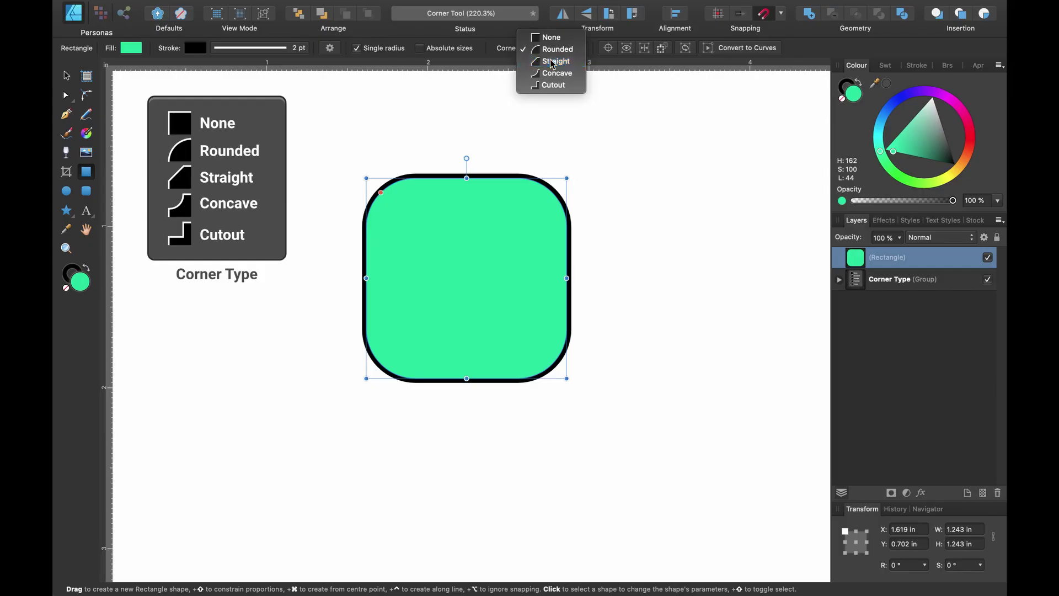
left_click(584, 161)
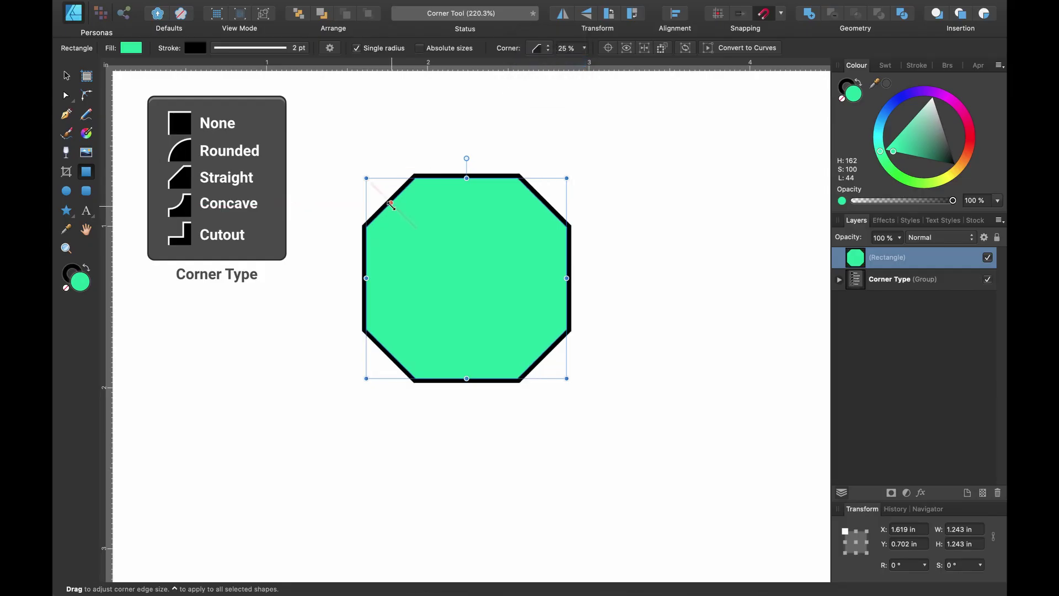
mouse_move(390, 204)
left_mouse_down()
mouse_move(375, 190)
mouse_move(394, 205)
left_mouse_up()
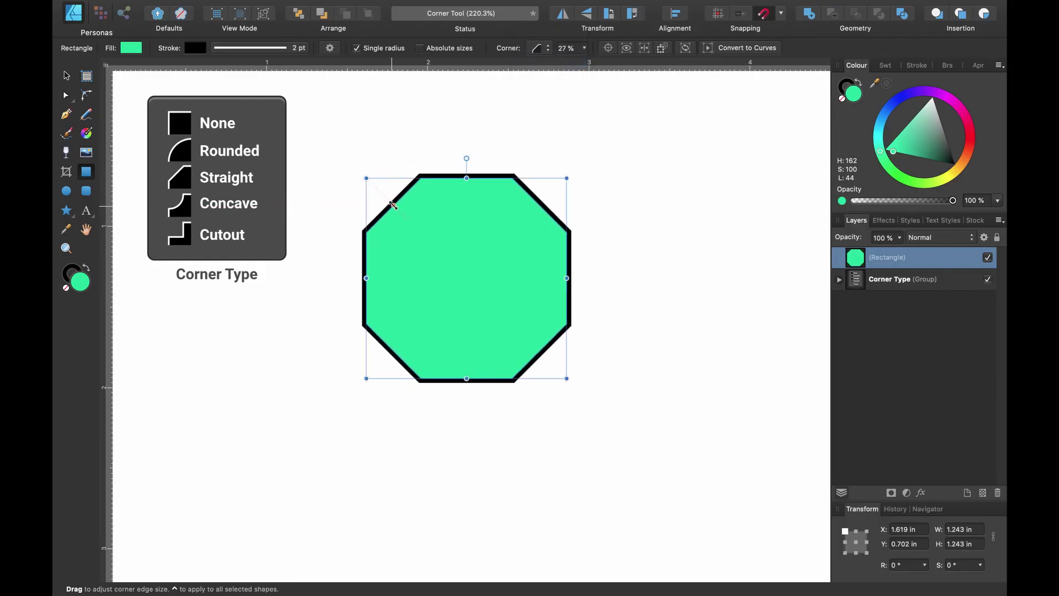
left_click(552, 49)
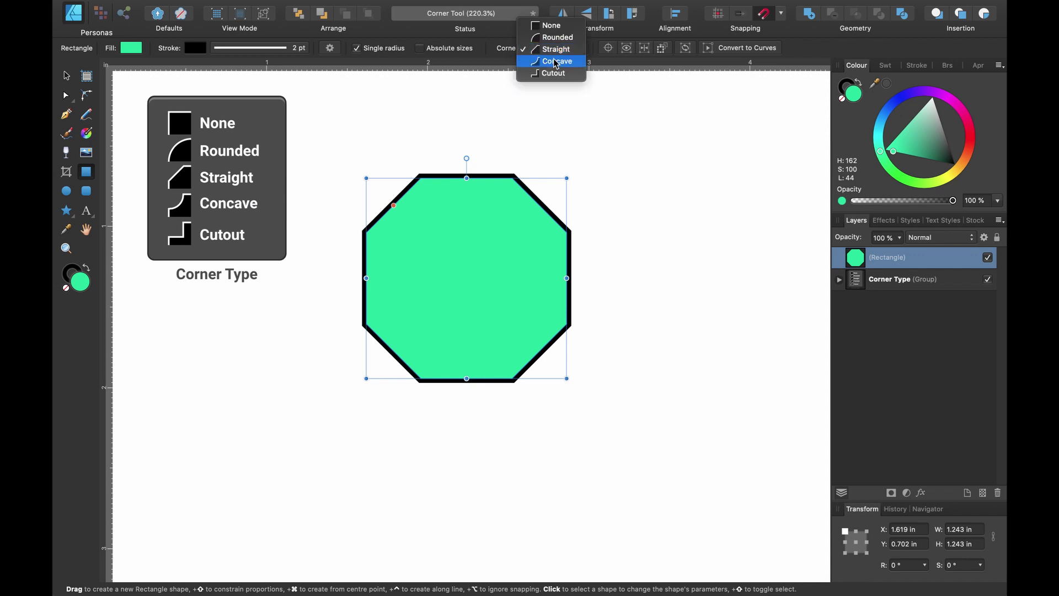
left_click(553, 60)
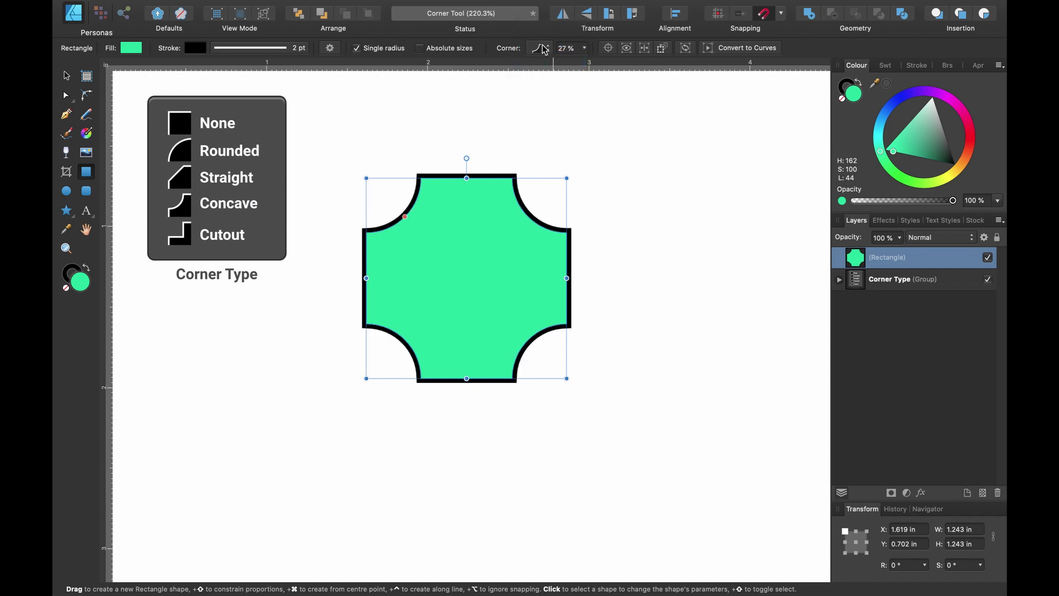
Try Cutout corners and resize them, then set the corner type back to None.
left_click(544, 50)
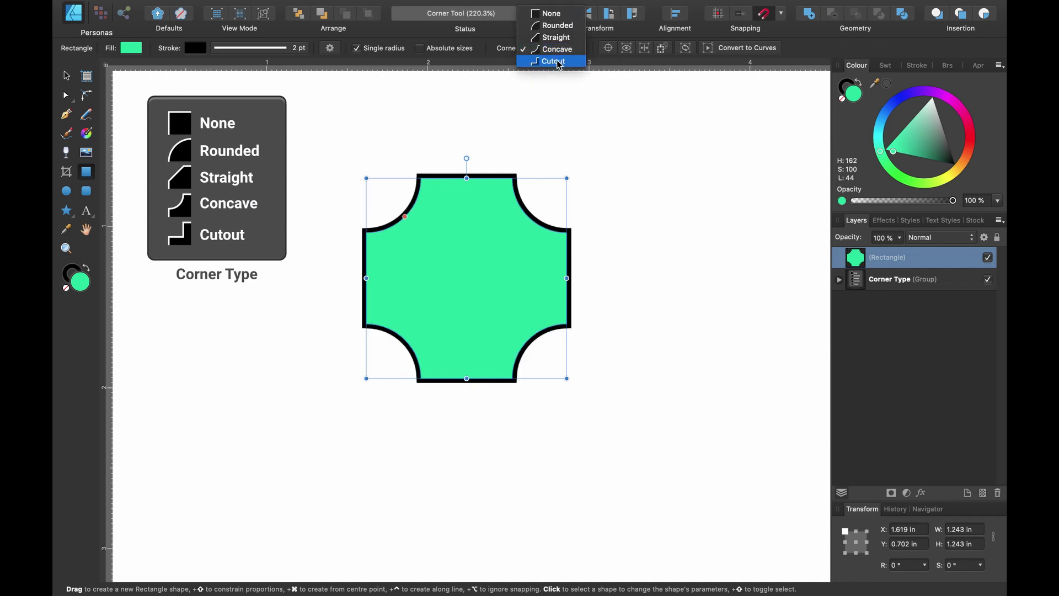
left_click(558, 66)
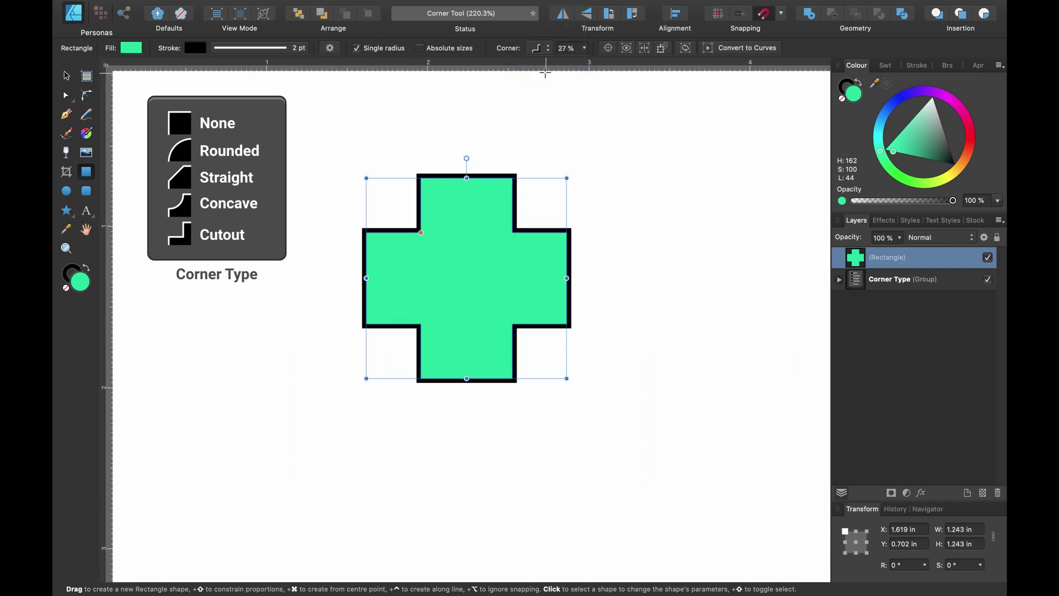
mouse_move(428, 226)
left_mouse_down()
mouse_move(387, 201)
mouse_move(440, 239)
mouse_move(387, 200)
mouse_move(444, 245)
mouse_move(377, 190)
mouse_move(430, 238)
left_mouse_up()
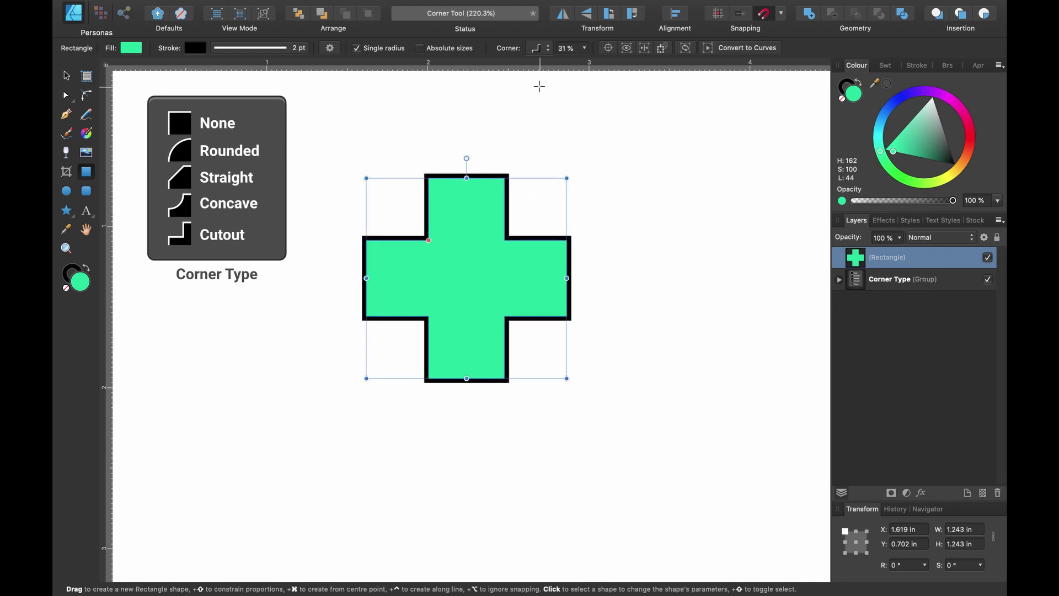
left_click(541, 51)
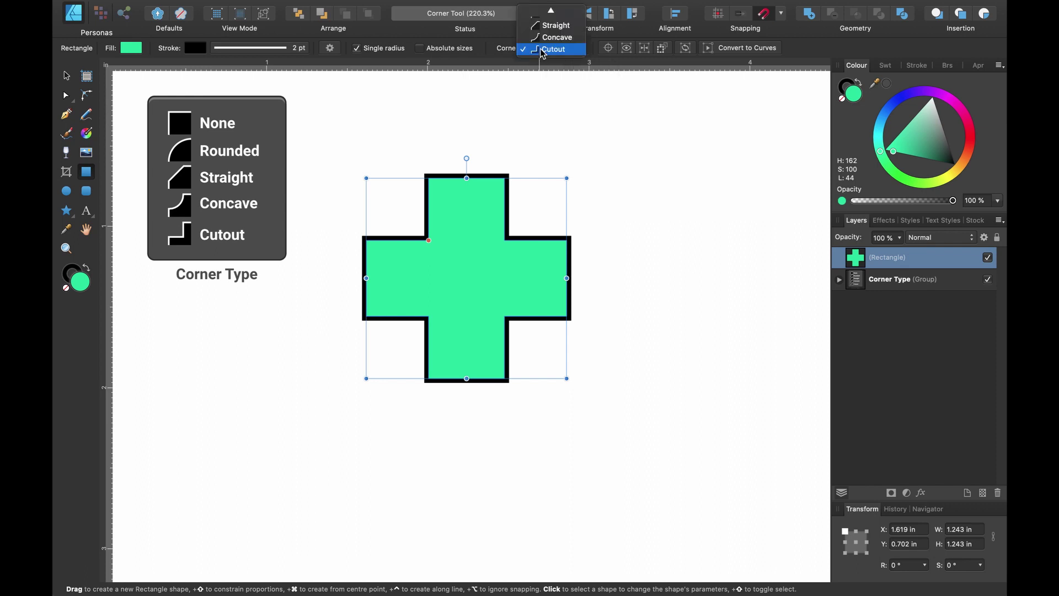
left_click(549, 13)
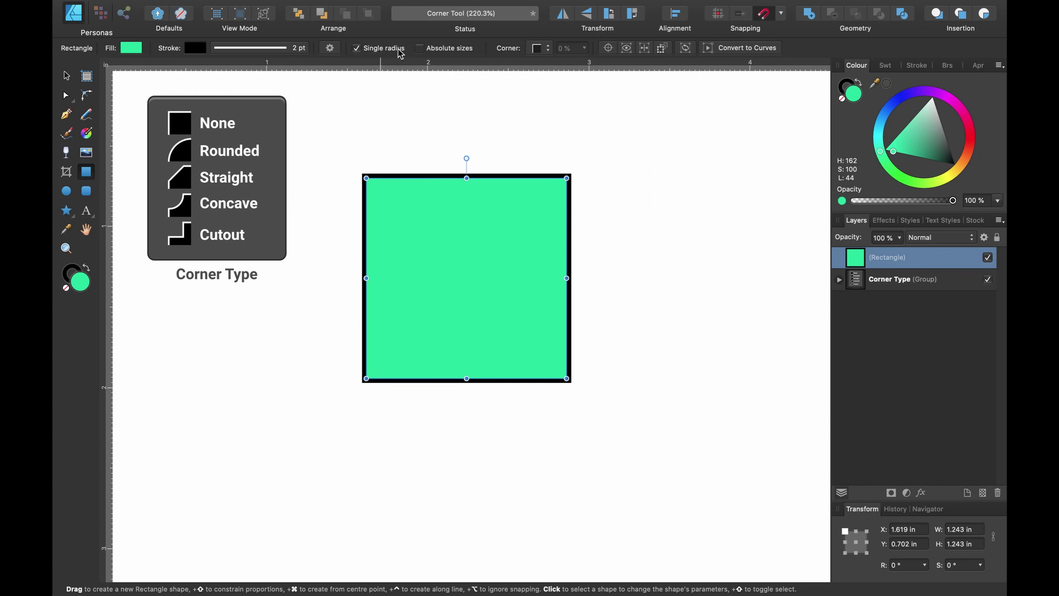
Turn off Single radius so each corner gets its own type, starting with the top-left.
left_click(358, 49)
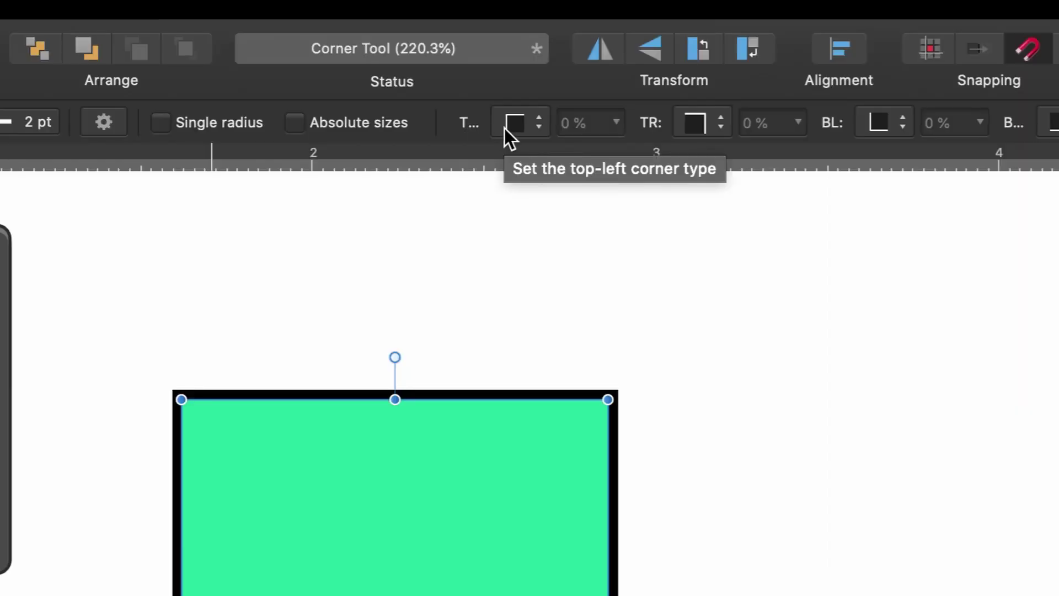
left_click(504, 128)
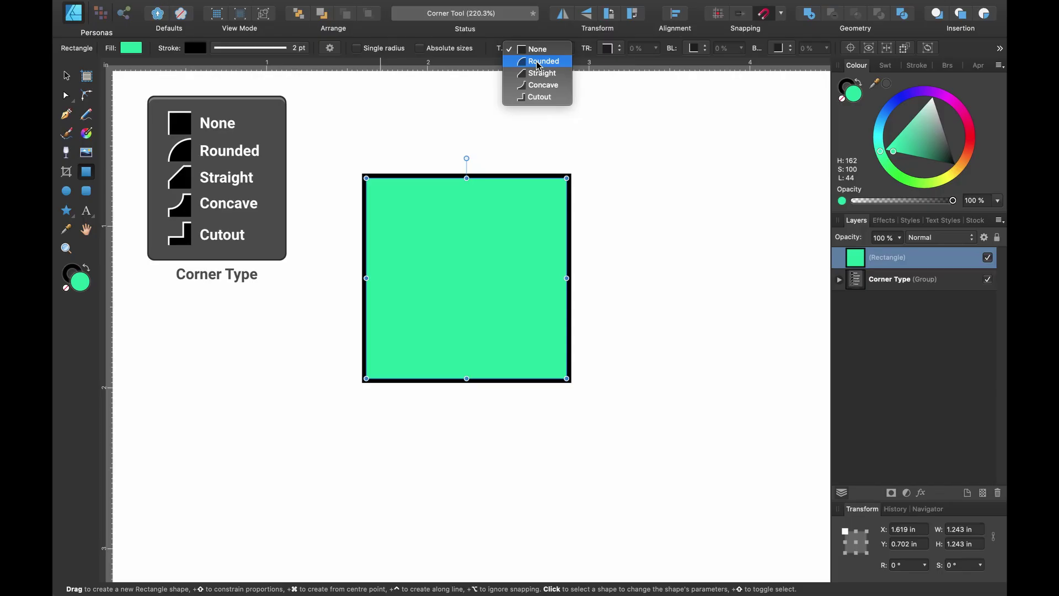
Set the top-left corner to Rounded at 28% and the top-right to Straight at 24%.
left_click(544, 151)
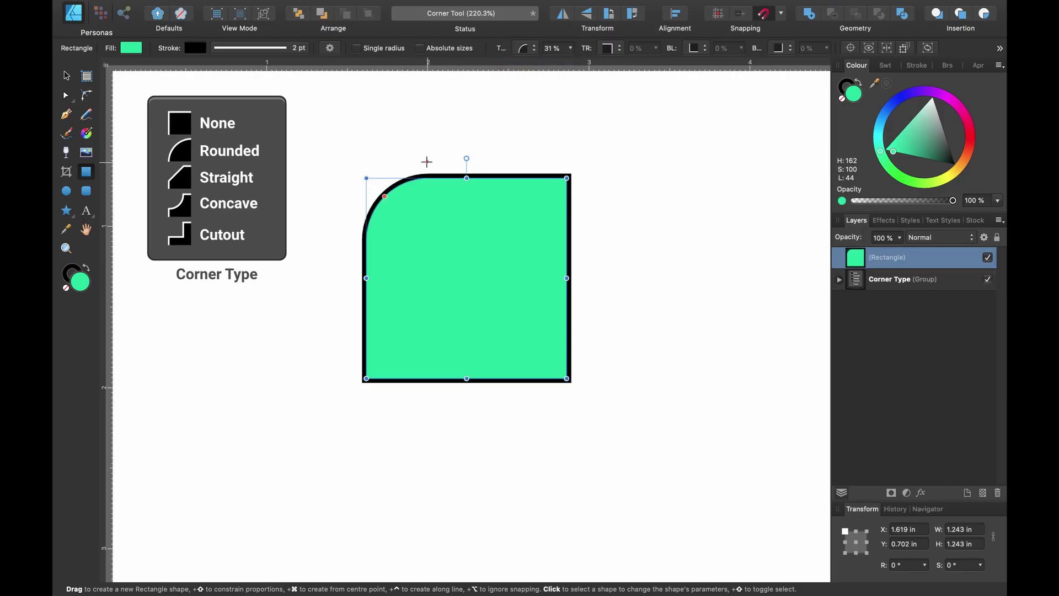
mouse_move(384, 194)
left_mouse_down()
mouse_move(377, 187)
mouse_move(403, 210)
mouse_move(386, 192)
left_mouse_up()
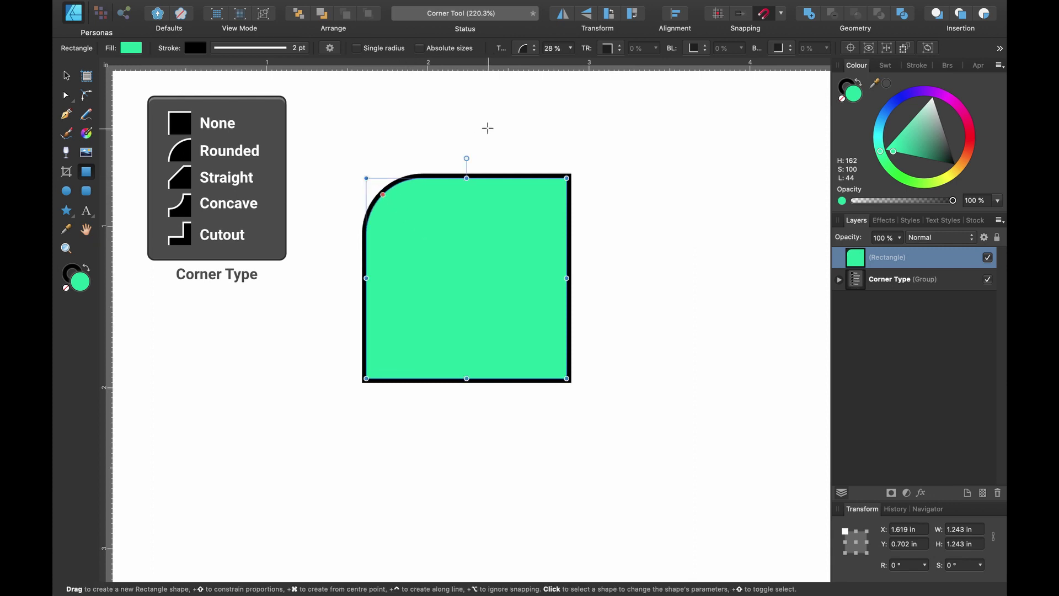
left_click(616, 50)
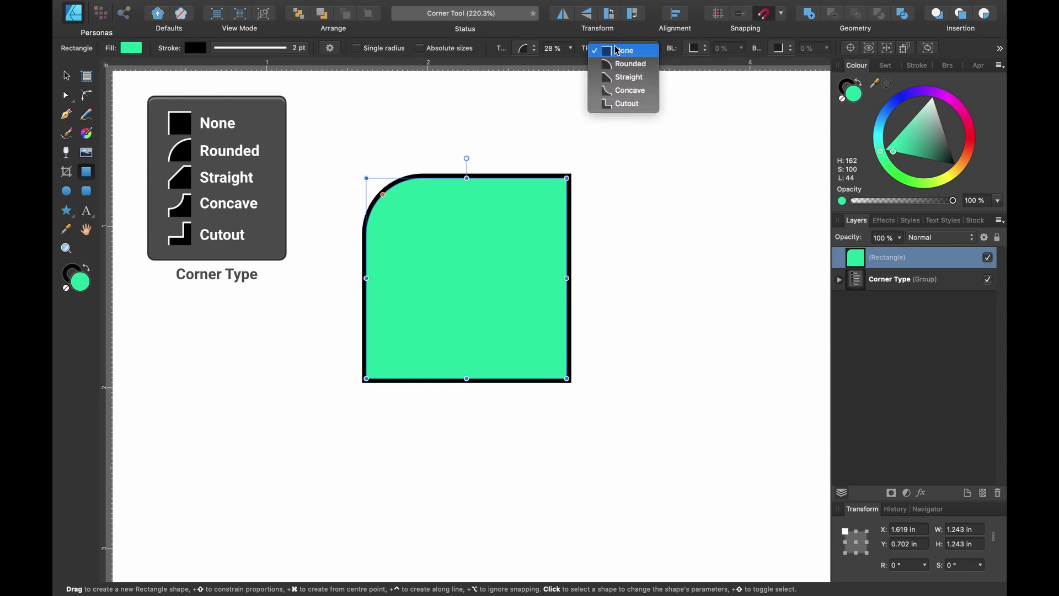
left_click(633, 79)
mouse_move(540, 205)
left_mouse_down()
mouse_move(557, 188)
mouse_move(521, 224)
mouse_move(544, 208)
left_mouse_up()
Make the bottom-left corner Concave at 24% and the bottom-right a Cutout at 31%.
left_click(696, 48)
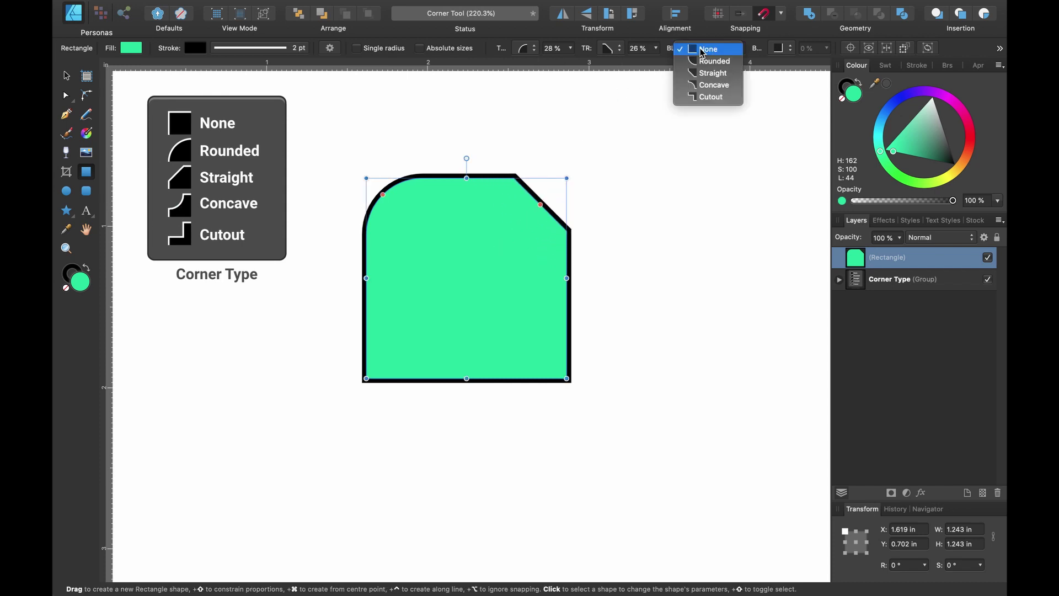
left_click(712, 85)
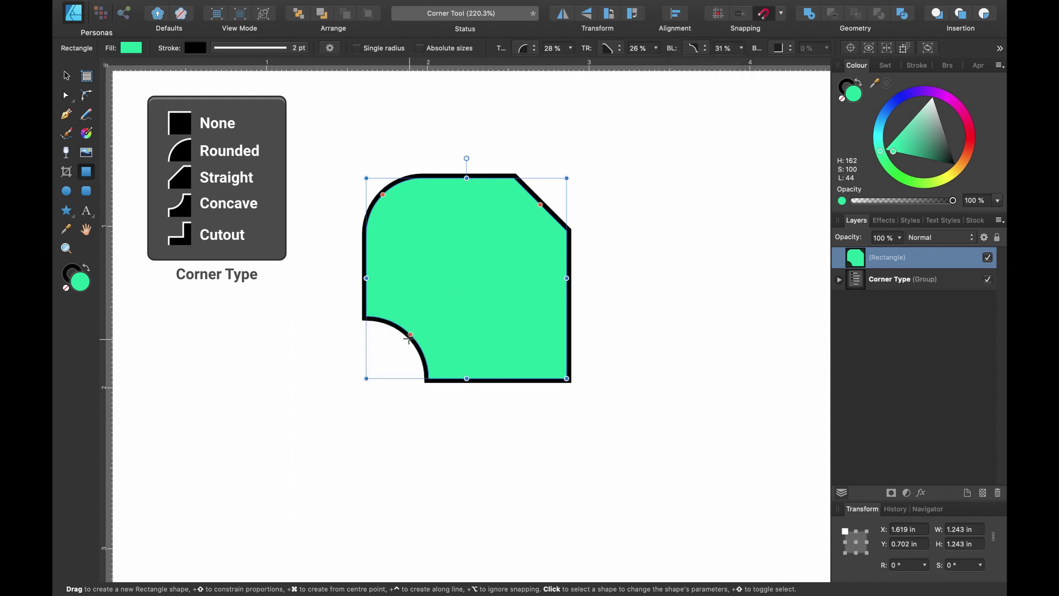
mouse_move(409, 339)
left_mouse_down()
mouse_move(375, 369)
mouse_move(400, 345)
left_mouse_up()
left_click(779, 48)
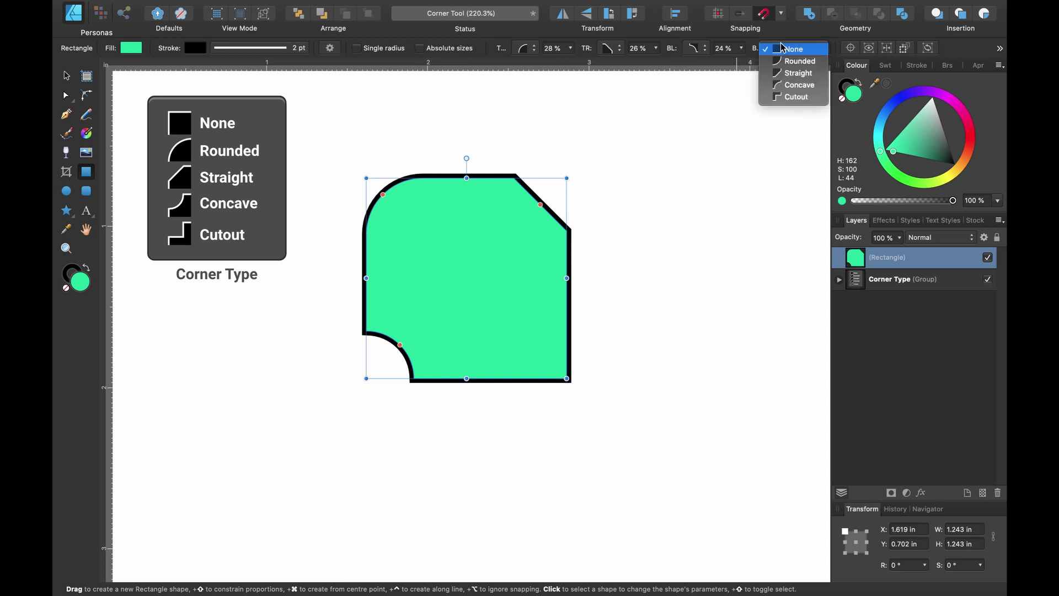
left_click(794, 97)
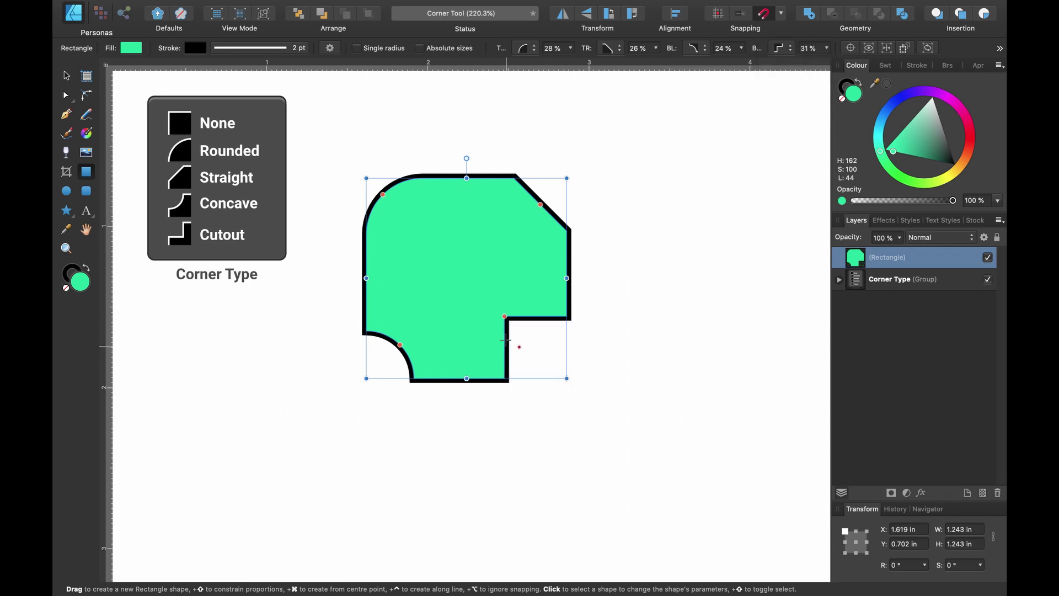
left_click_drag(504, 317, 500, 318)
scroll(699, 165, "up", 2)
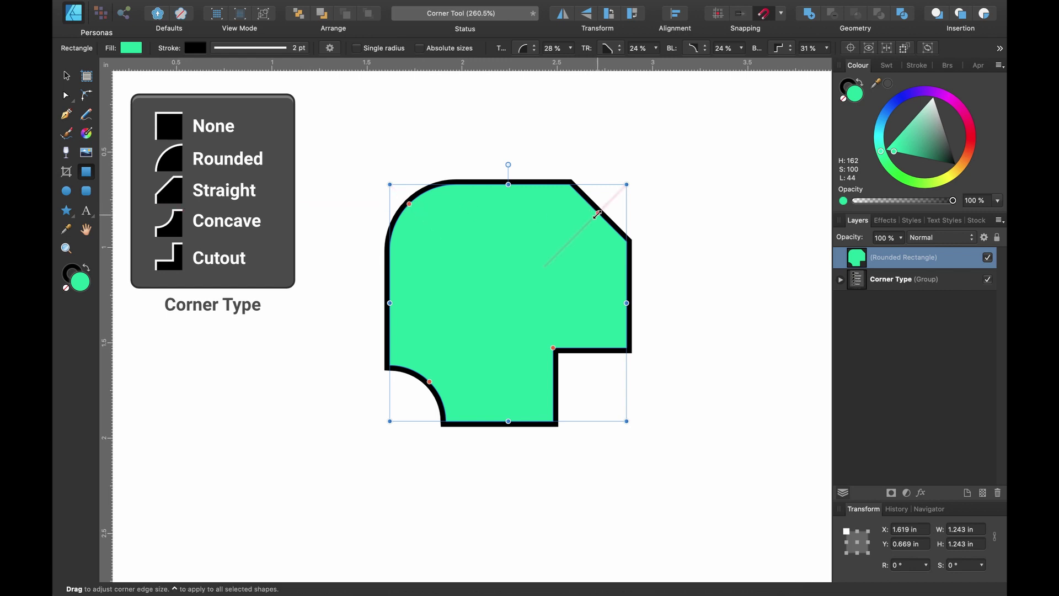
Settle the top-right chamfer at 19% and scale the shape up so its percentage corners follow.
mouse_move(597, 213)
left_mouse_down()
mouse_move(577, 234)
mouse_move(614, 197)
mouse_move(586, 224)
mouse_move(610, 202)
mouse_move(600, 211)
left_mouse_up()
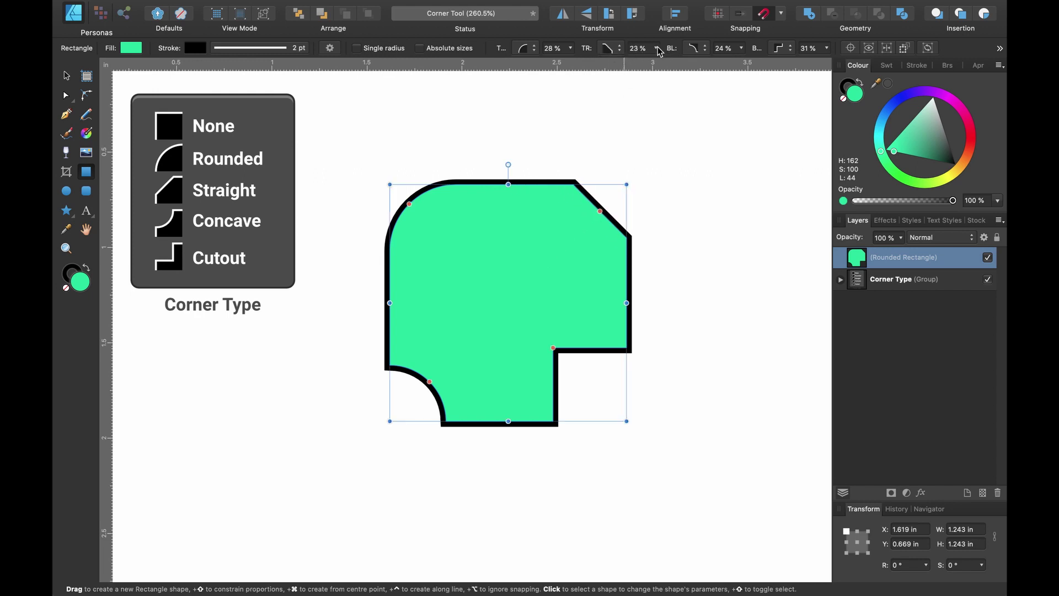
mouse_move(599, 211)
left_mouse_down()
mouse_move(562, 232)
mouse_move(611, 200)
mouse_move(577, 238)
mouse_move(613, 200)
left_mouse_up()
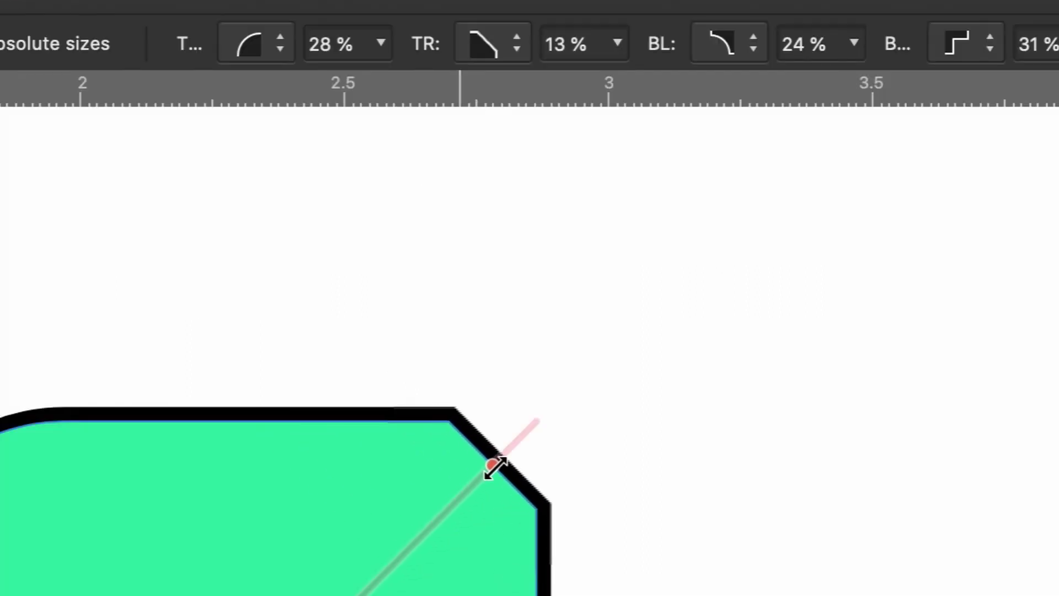
left_click_drag(495, 468, 486, 495)
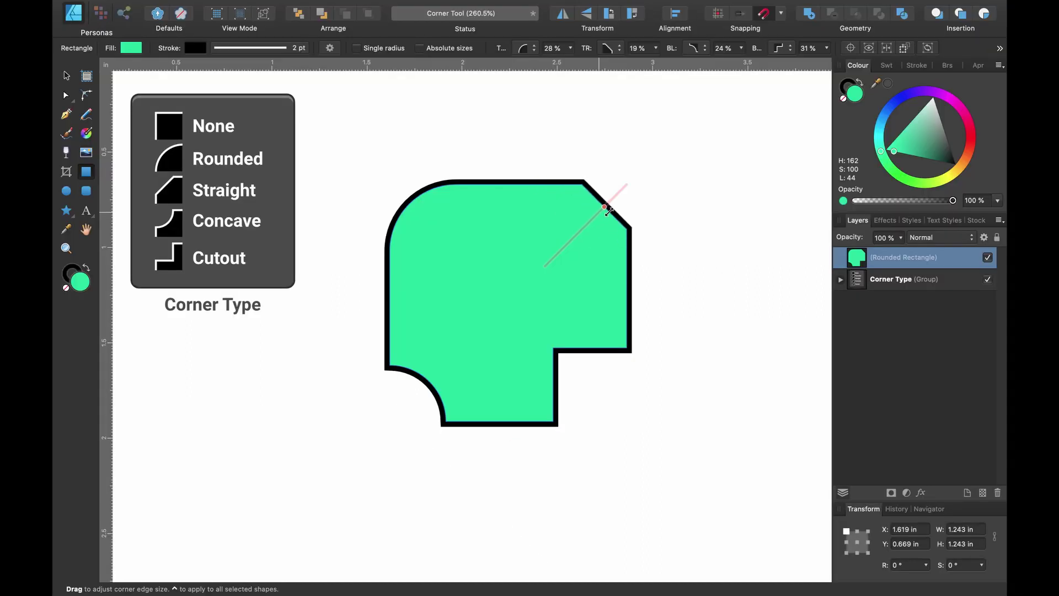
left_click_drag(609, 212, 609, 210)
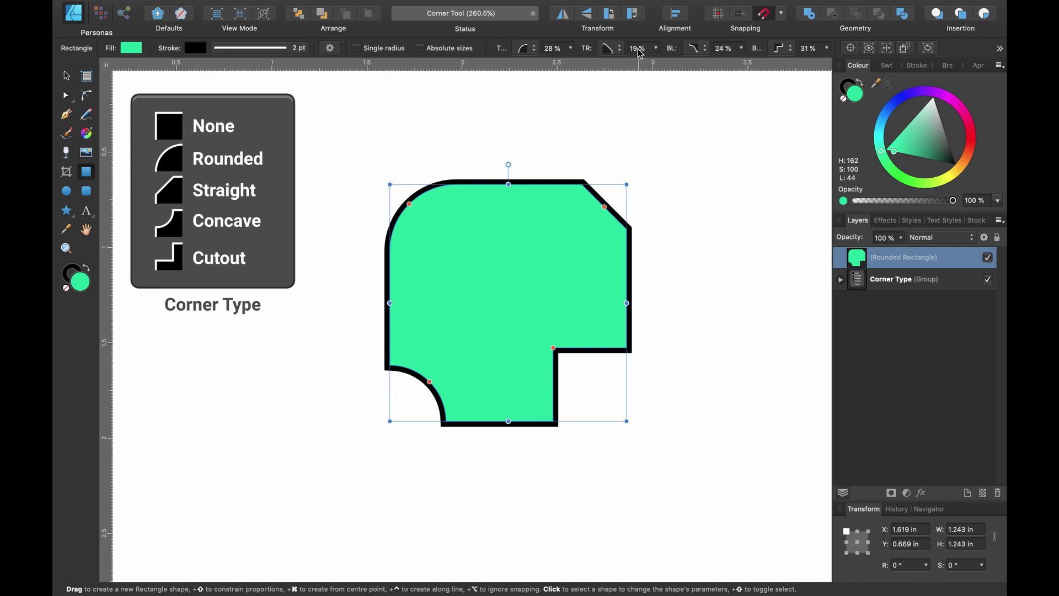
left_click_drag(627, 186, 670, 208)
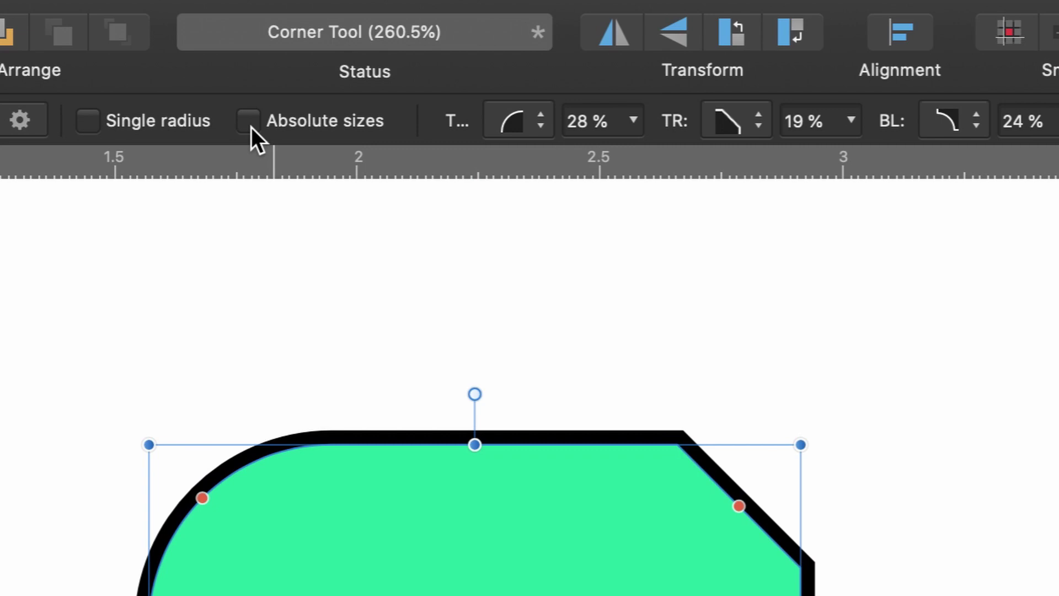
Switch the corners to Absolute sizes and resize the shape to 1.136 in square.
left_click(249, 125)
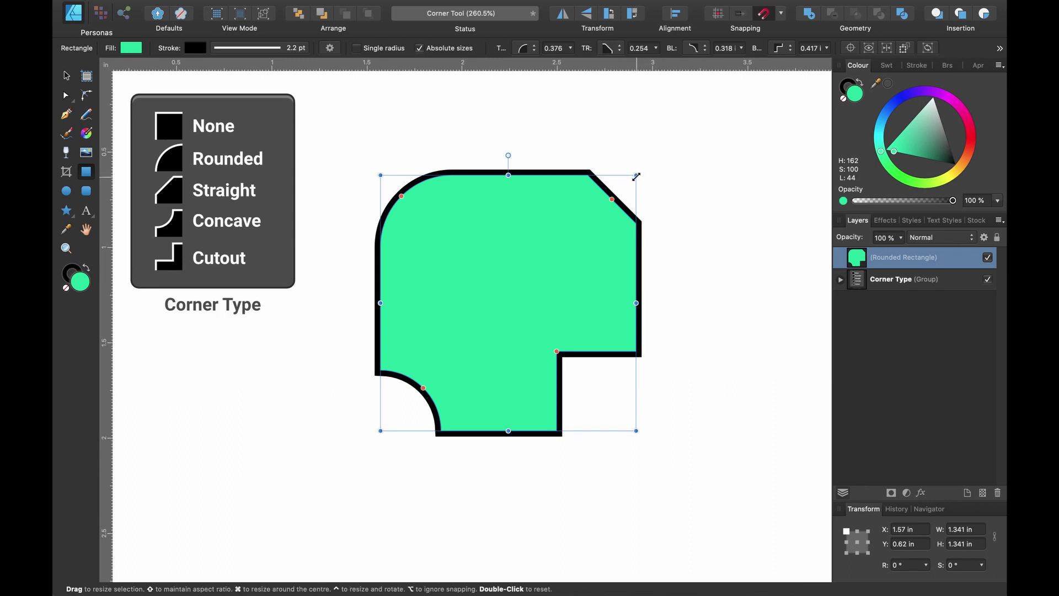
left_click_drag(636, 175, 608, 230)
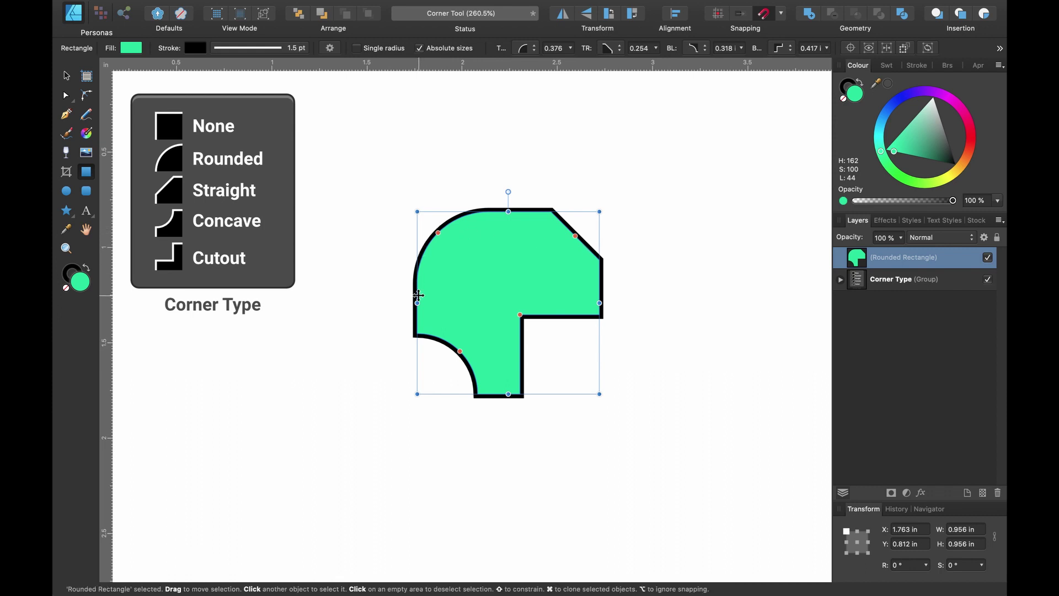
left_click_drag(599, 211, 629, 205)
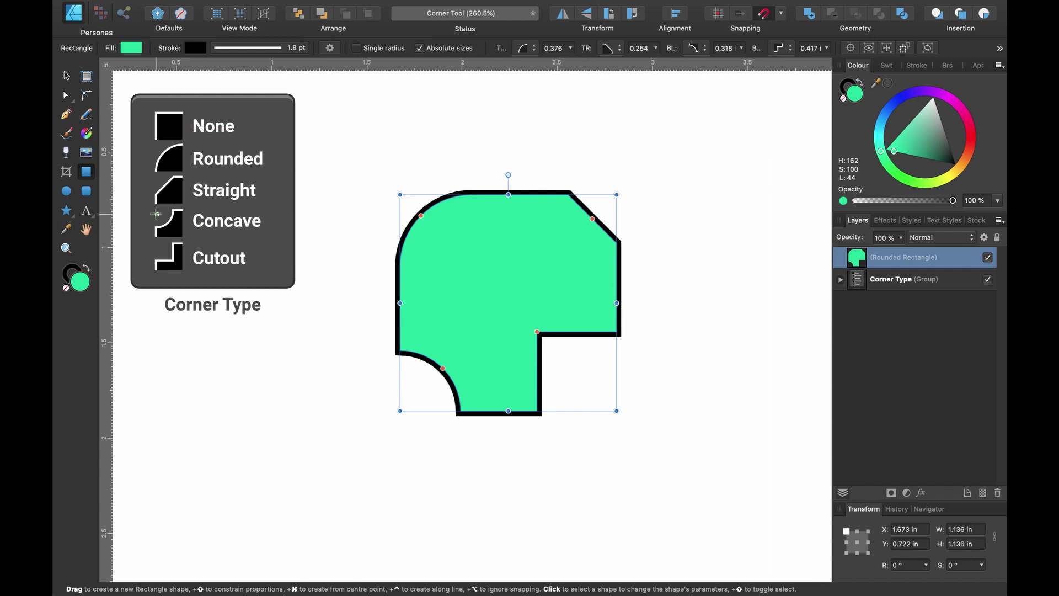
left_click(87, 231)
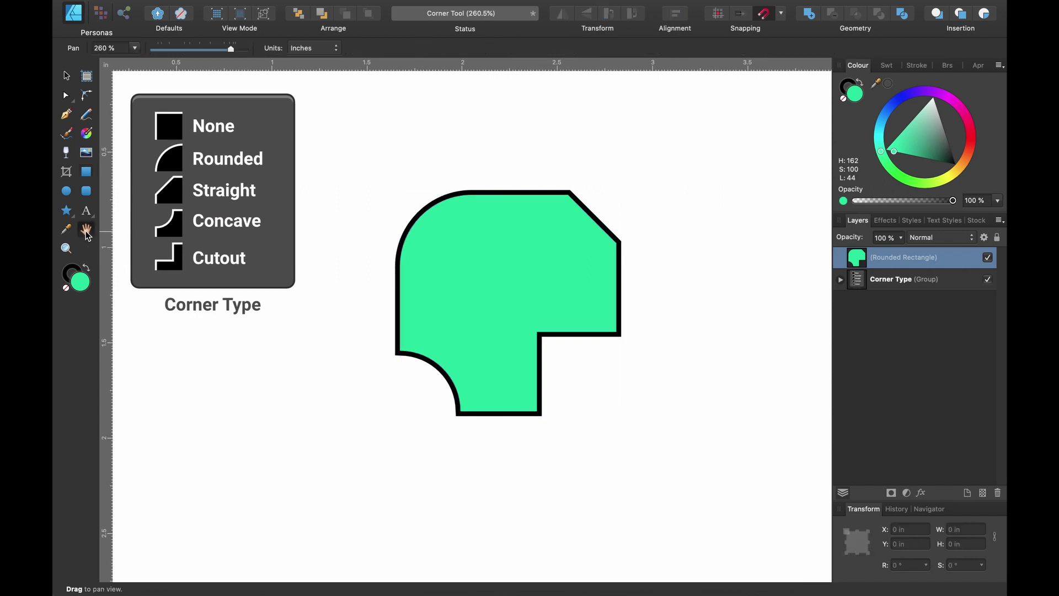
left_click(306, 50)
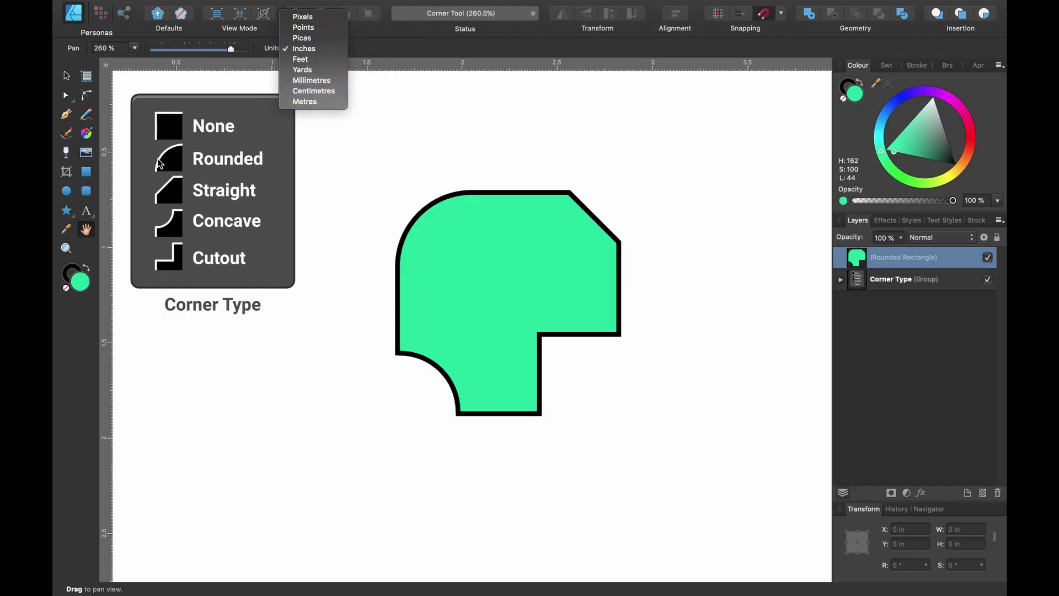
left_click(83, 176)
left_click(86, 173)
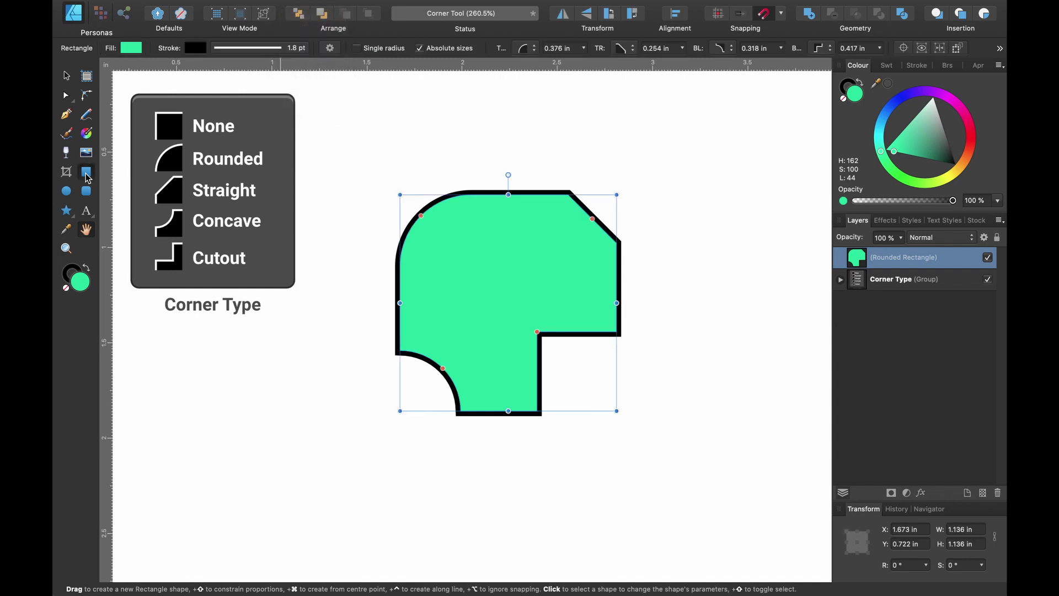
scroll(627, 156, "down", 3)
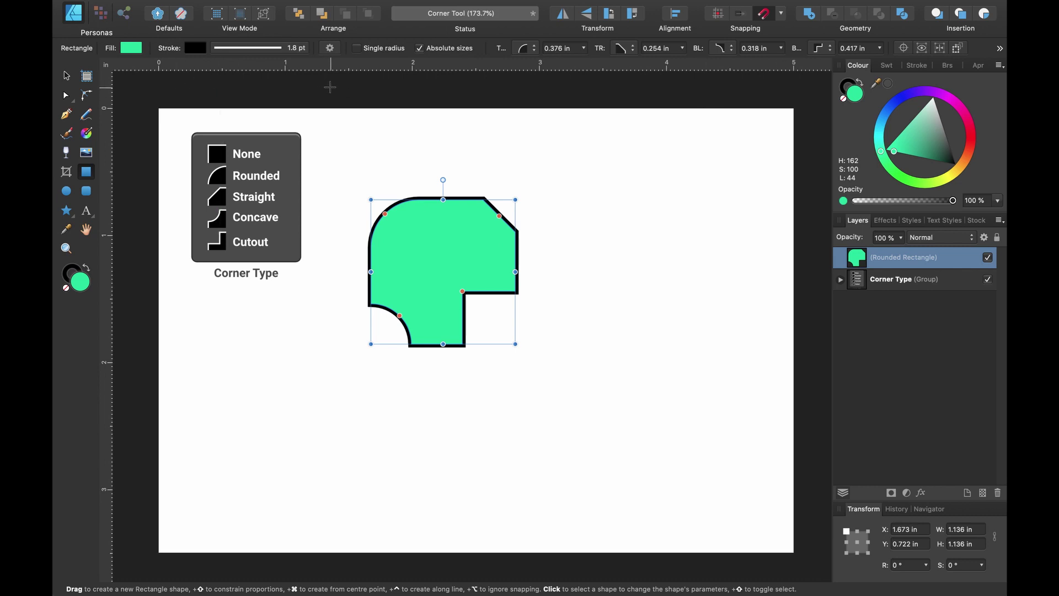
Enlarge the top-right chamfer to 0.287 in and move the shape down to Y 0.756 in.
scroll(521, 217, "up", 3)
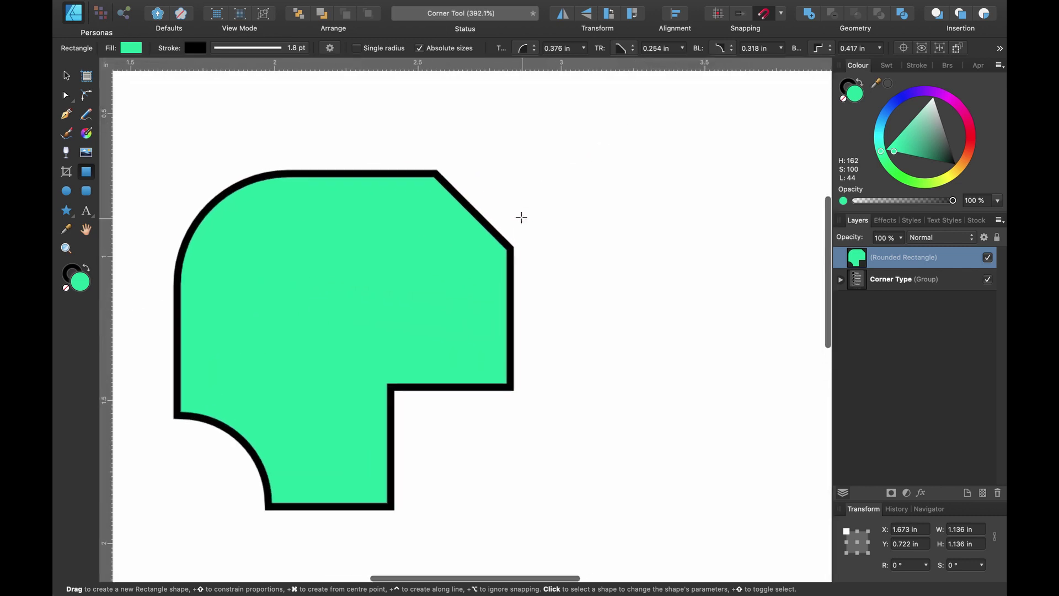
left_click(520, 217)
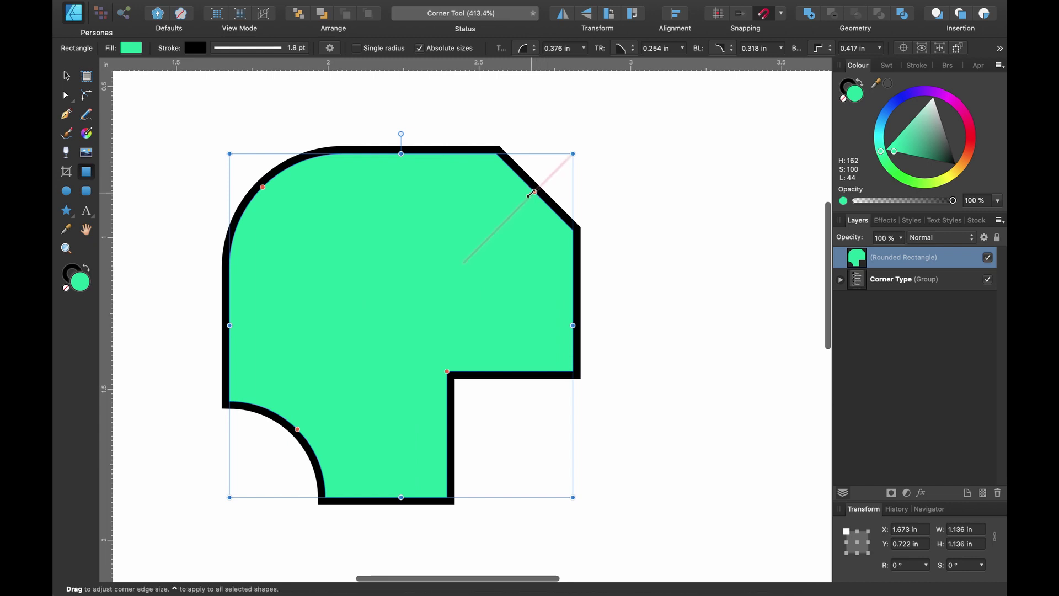
mouse_move(532, 193)
left_mouse_down()
mouse_move(511, 212)
mouse_move(538, 187)
mouse_move(532, 193)
left_mouse_up()
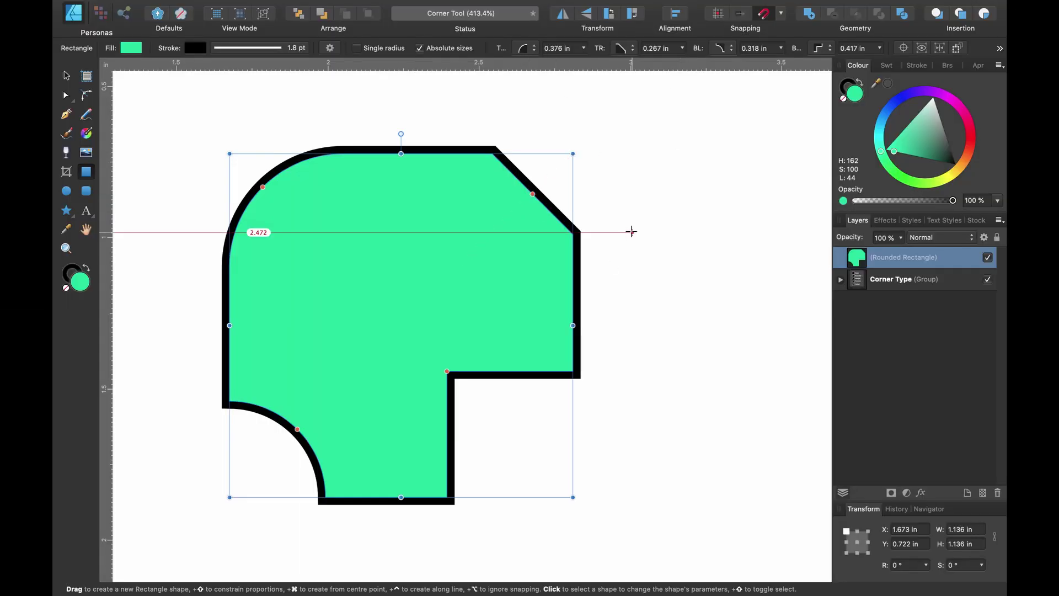
scroll(631, 232, "down", 5)
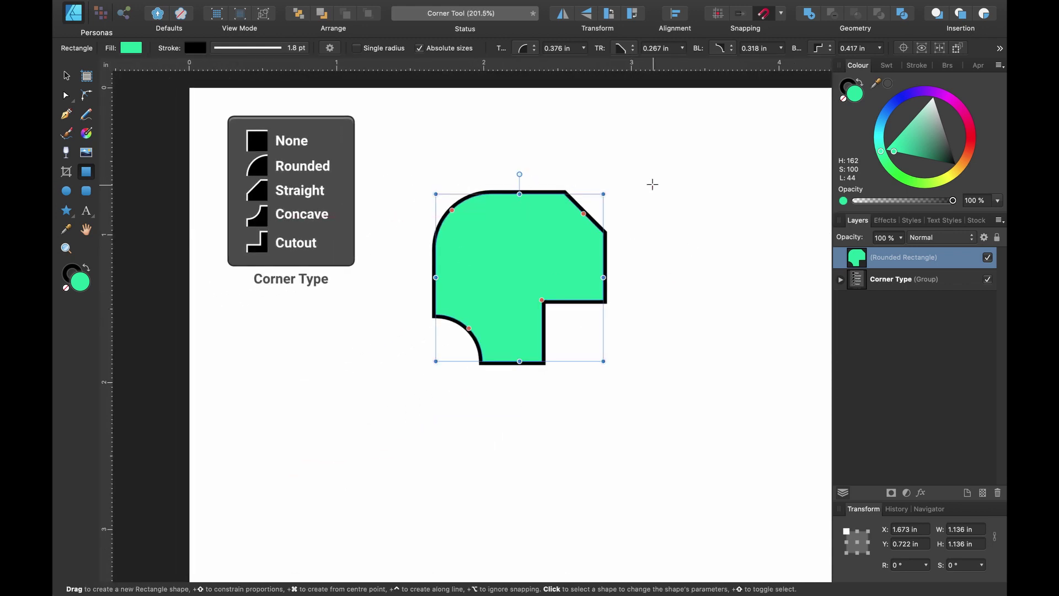
scroll(653, 184, "up", 2)
scroll(652, 184, "down", 1)
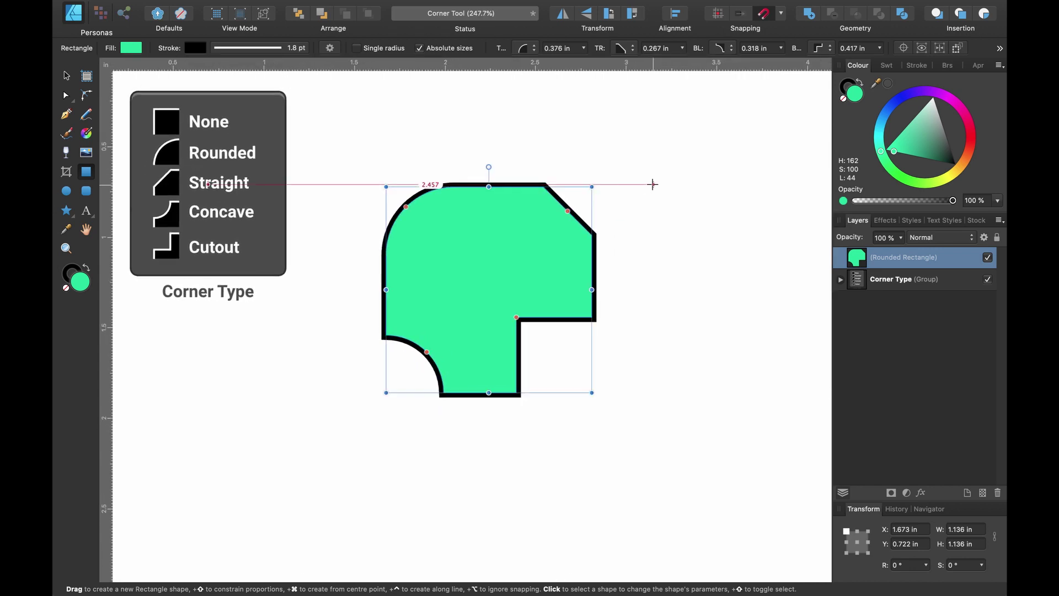
scroll(674, 168, "up", 1)
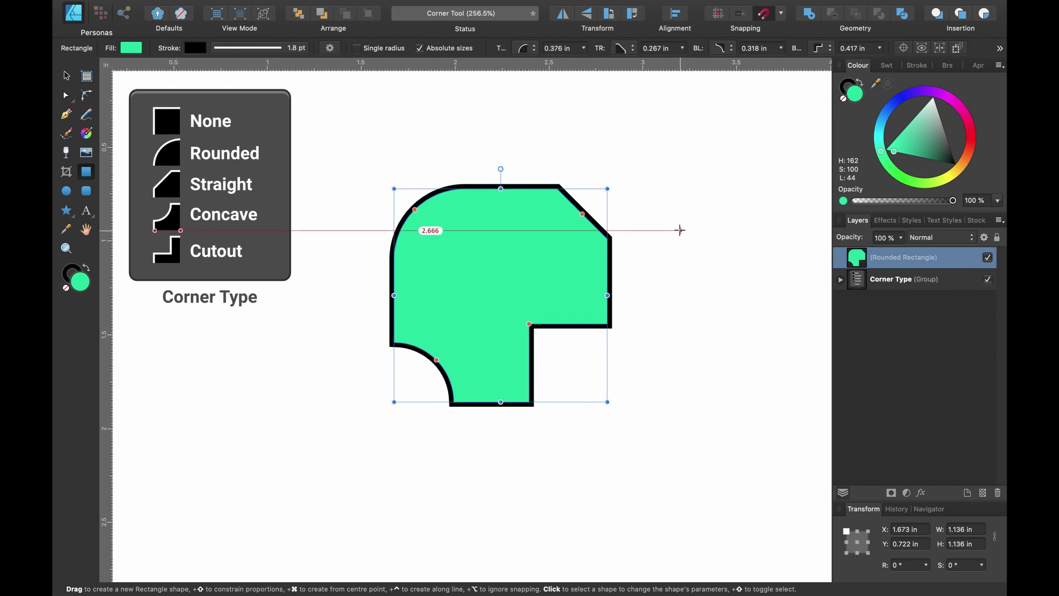
left_click_drag(578, 277, 577, 284)
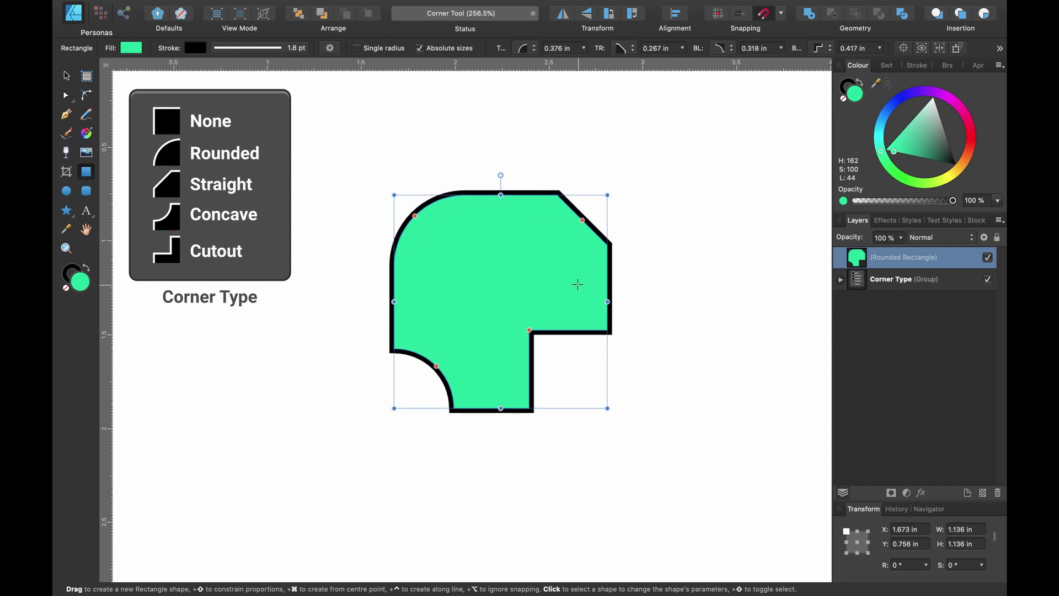
Keep the top-left corner Rounded and reduce its radius.
left_click(87, 98)
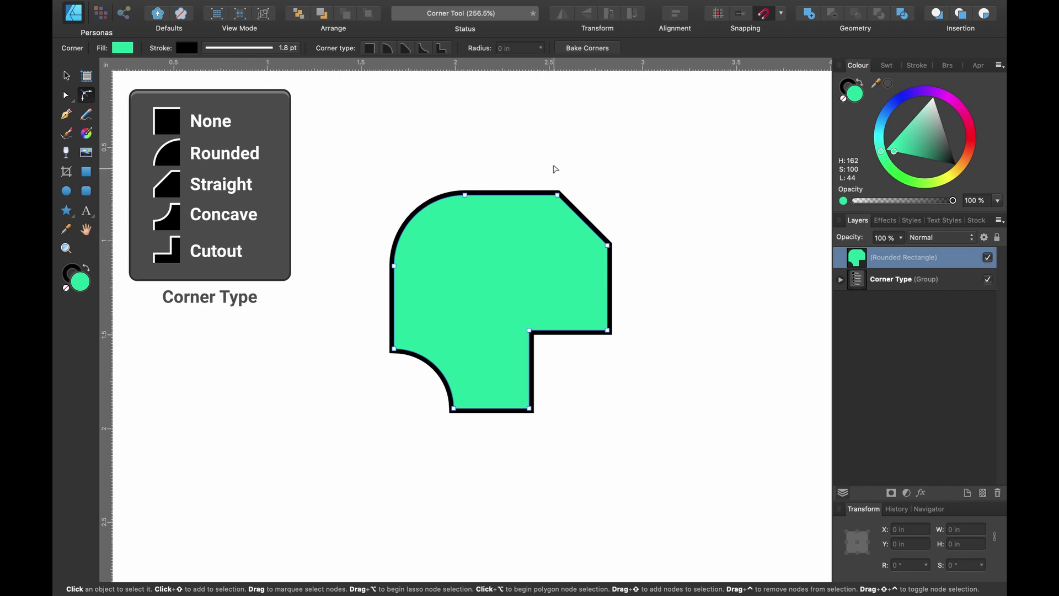
left_click(67, 76)
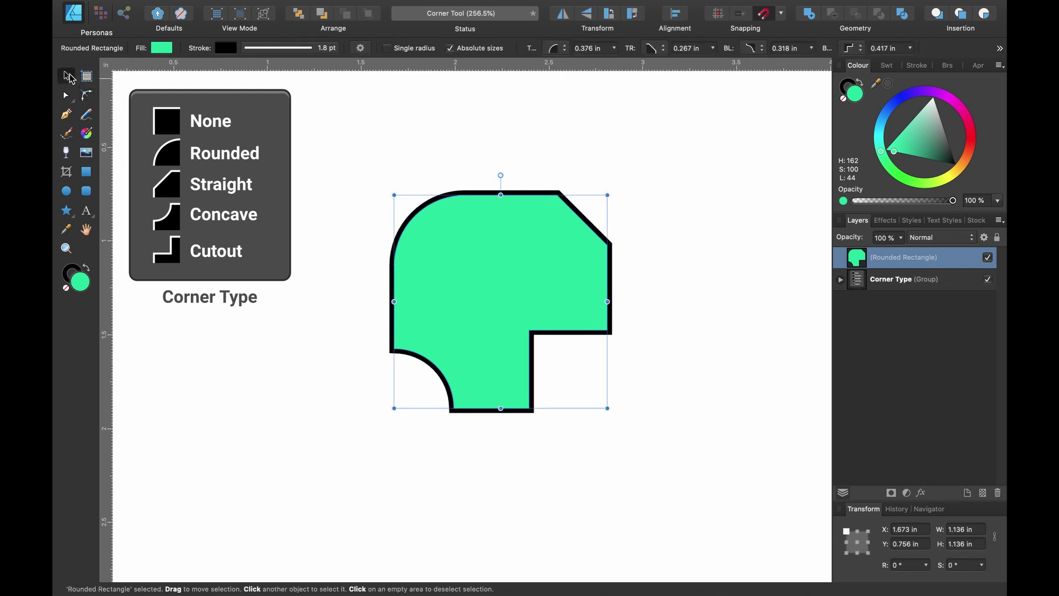
left_click(564, 49)
left_click(574, 45)
left_click(615, 49)
mouse_move(614, 64)
left_mouse_down()
mouse_move(576, 65)
mouse_move(641, 64)
mouse_move(591, 64)
mouse_move(611, 63)
left_mouse_up()
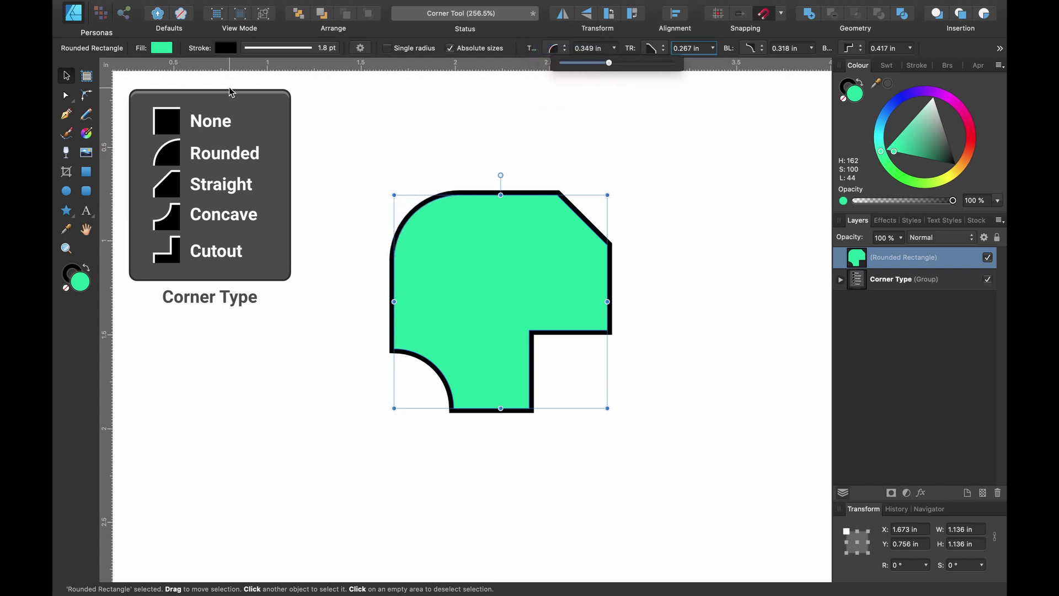
Round the outer corner at the shape's right-hand step to a 0.251 in radius.
left_click(86, 96)
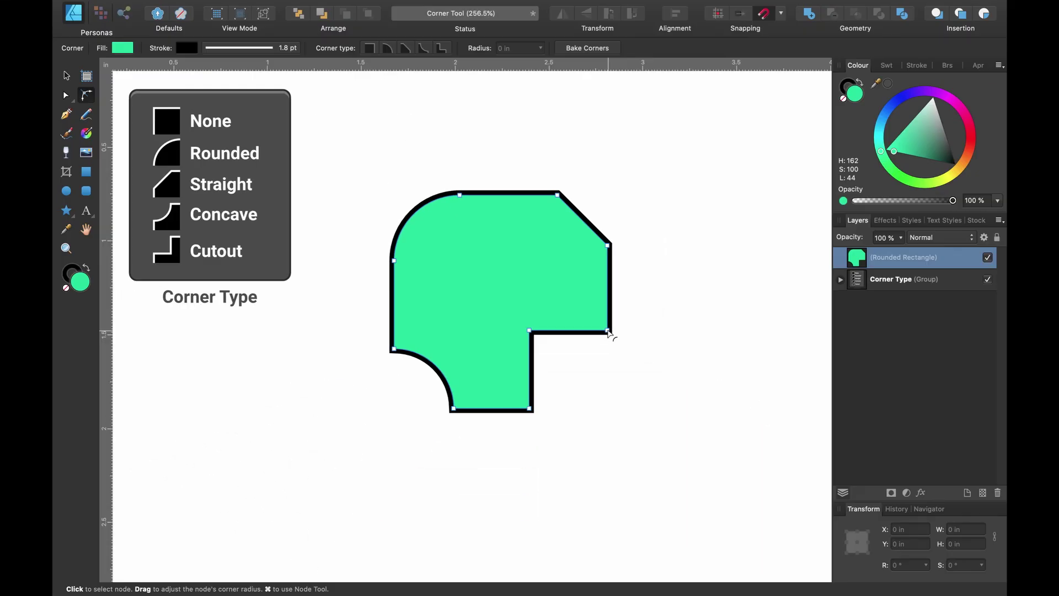
left_click_drag(608, 331, 557, 289)
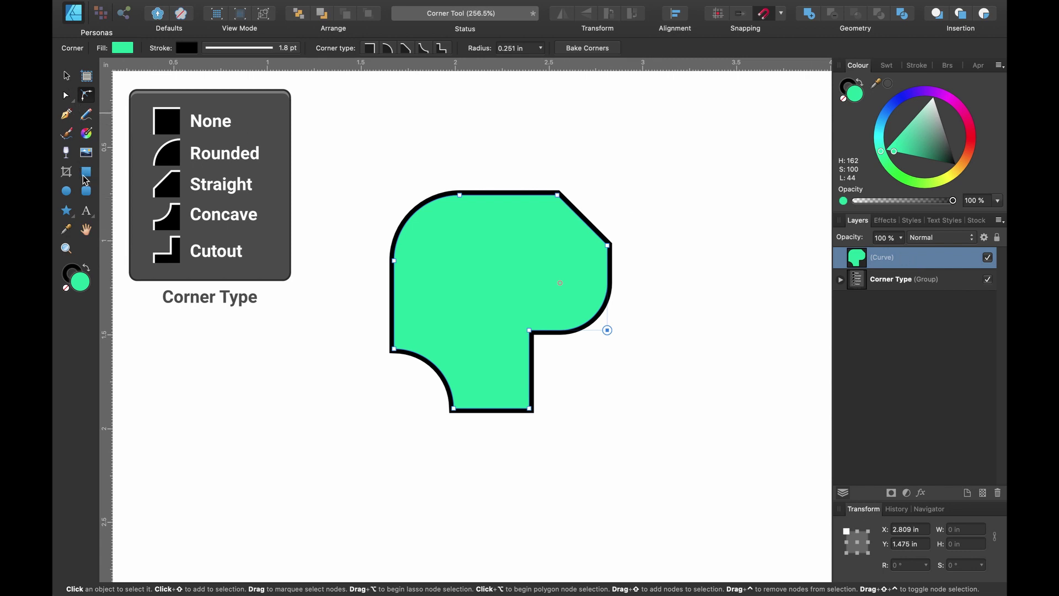
left_click(86, 173)
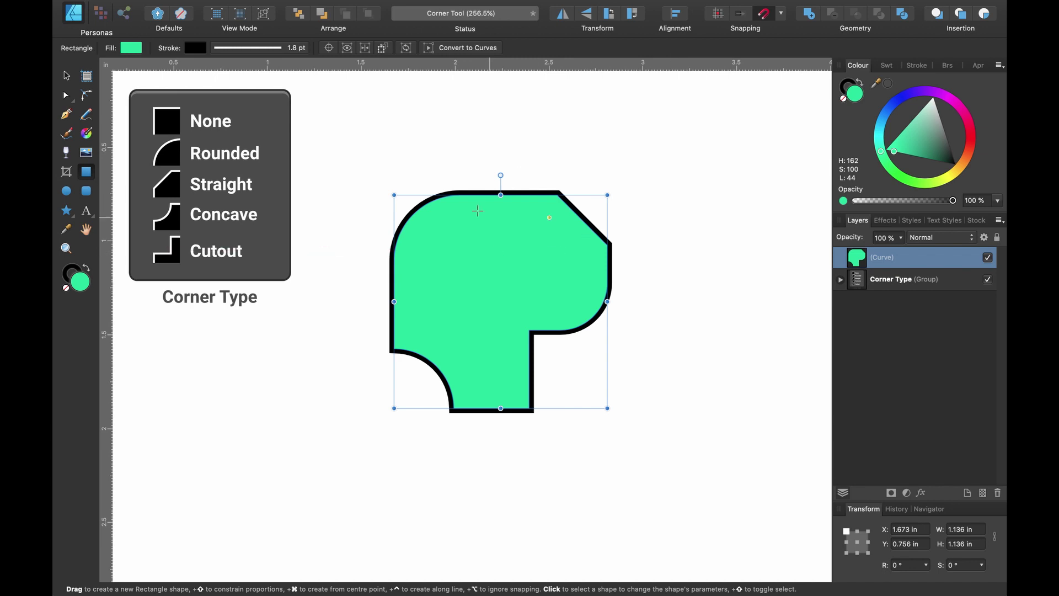
Enlarge the shape, convert it to curves, and scale it to 1.874 in square.
scroll(633, 209, "up", 2)
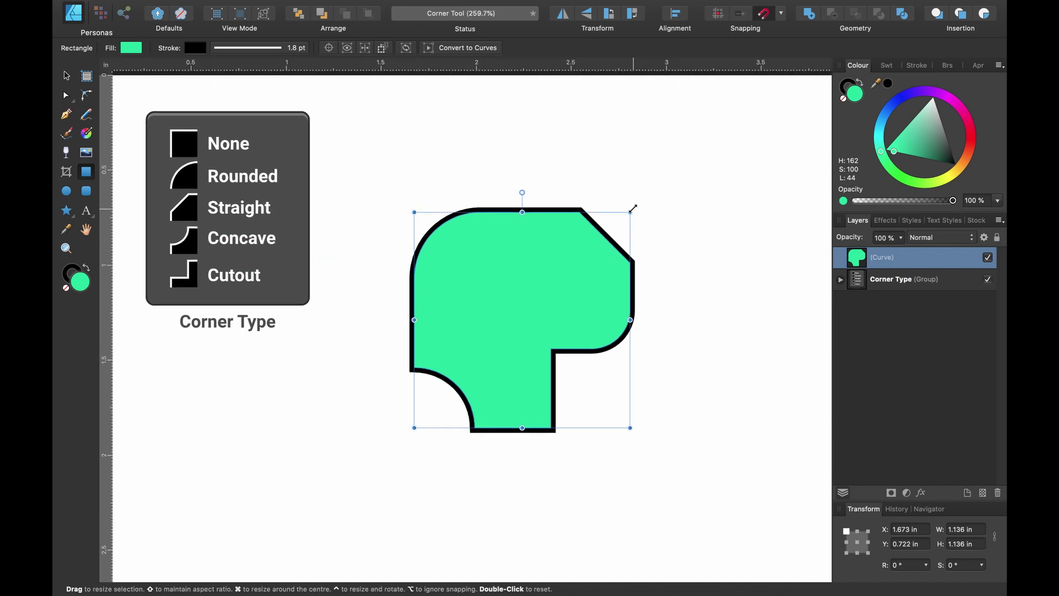
left_click_drag(632, 208, 712, 203)
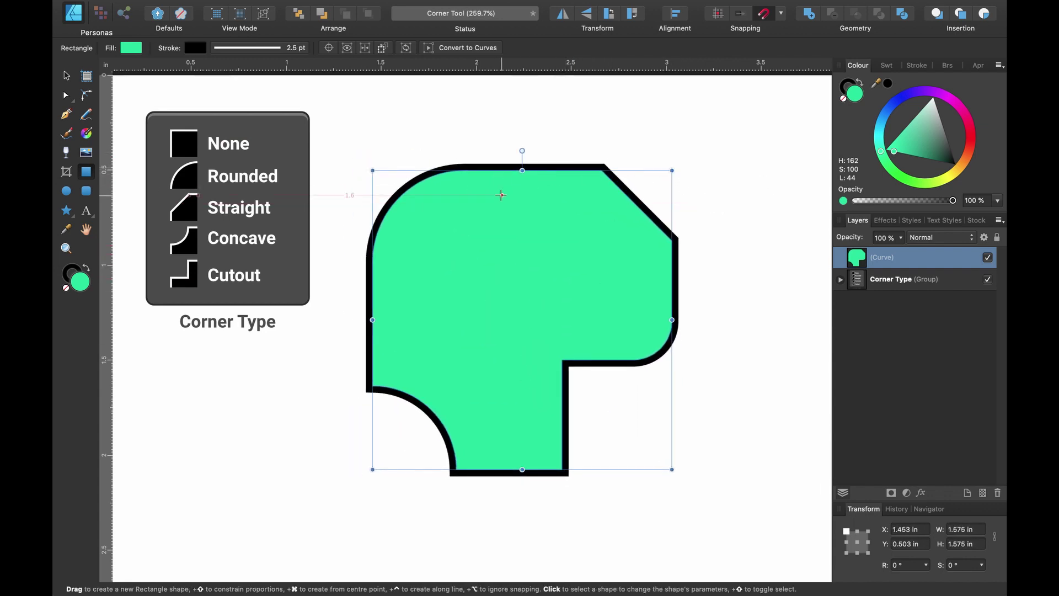
left_click(474, 49)
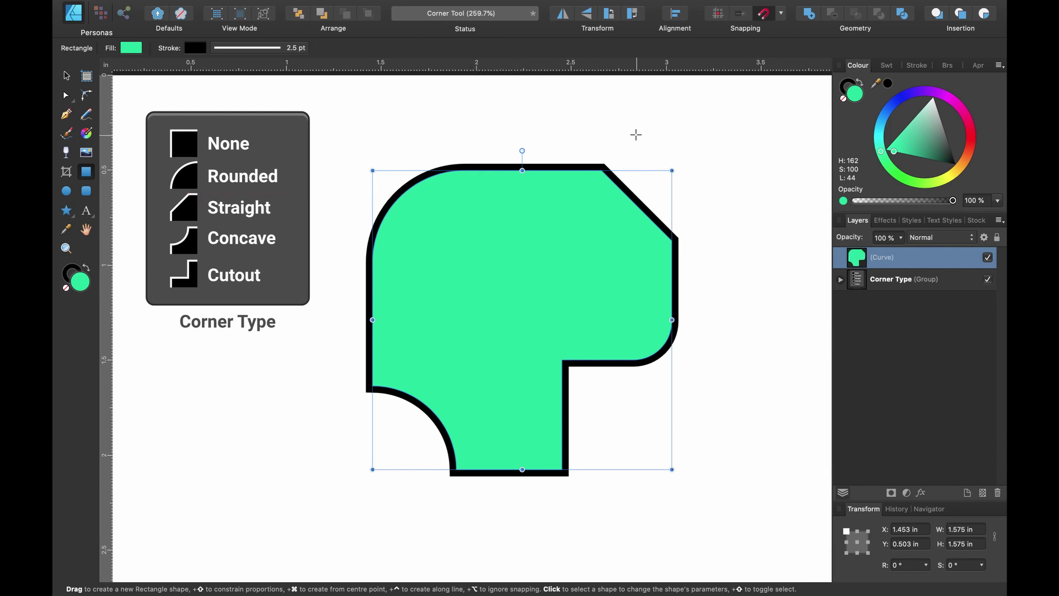
mouse_move(669, 170)
left_mouse_down()
mouse_move(539, 260)
mouse_move(665, 222)
mouse_move(670, 235)
mouse_move(742, 168)
left_mouse_up()
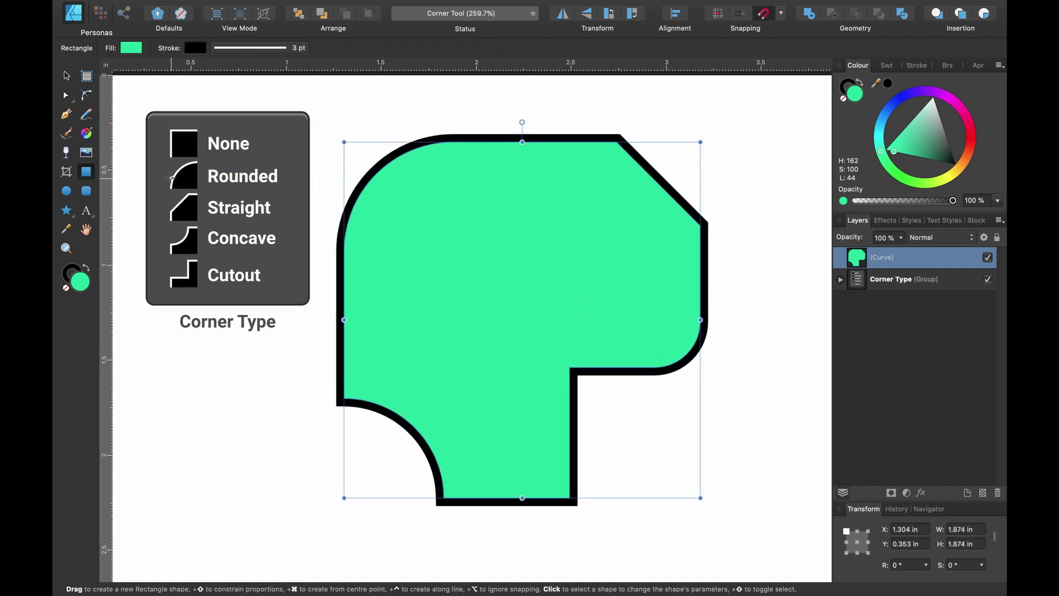
Inspect the curve's nodes, select one, then return to the Corner Tool.
left_click(69, 96)
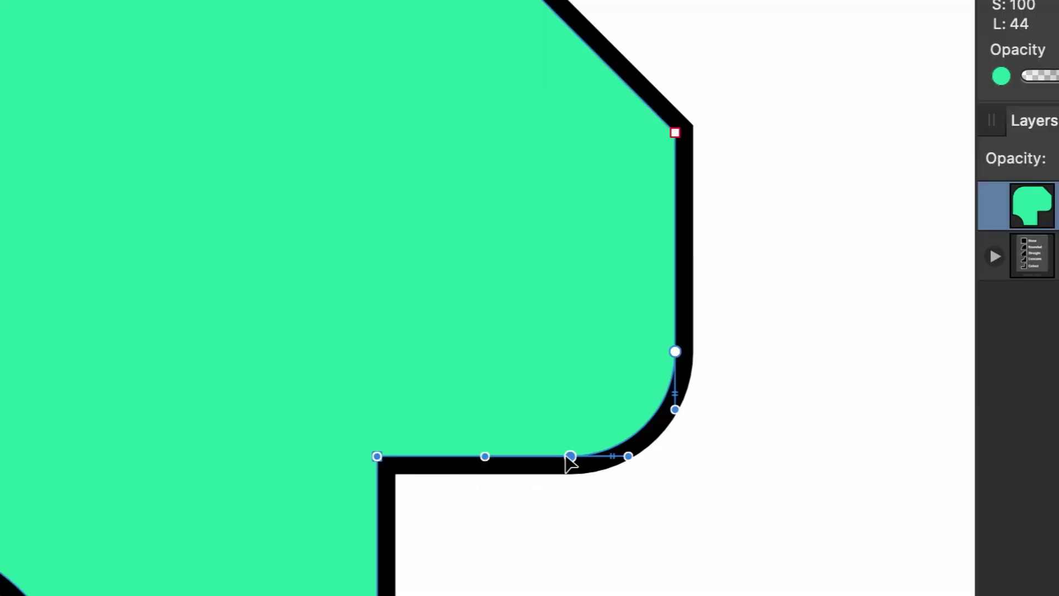
left_click(570, 456)
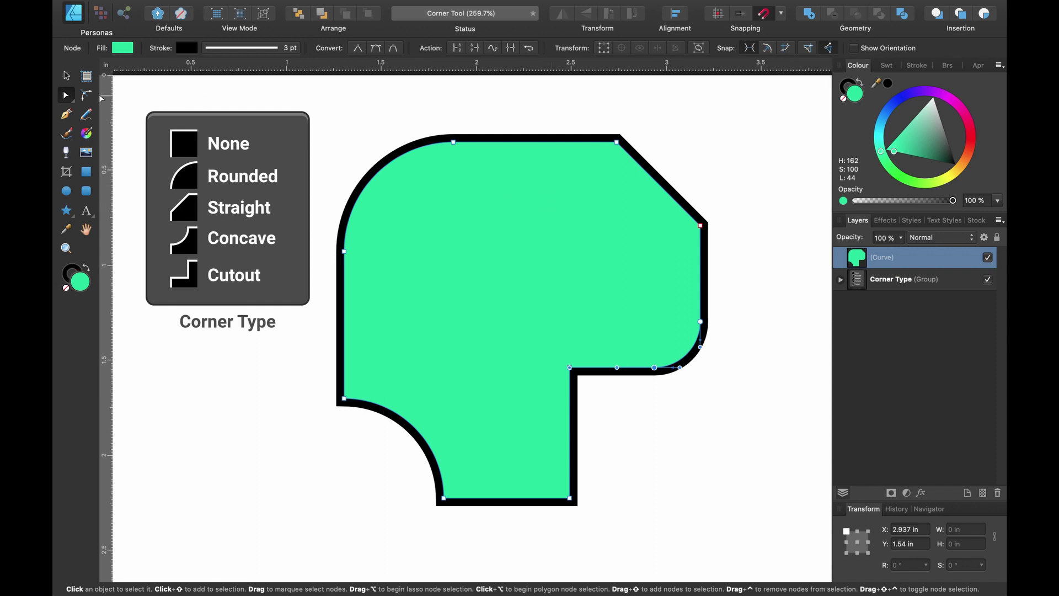
left_click(86, 95)
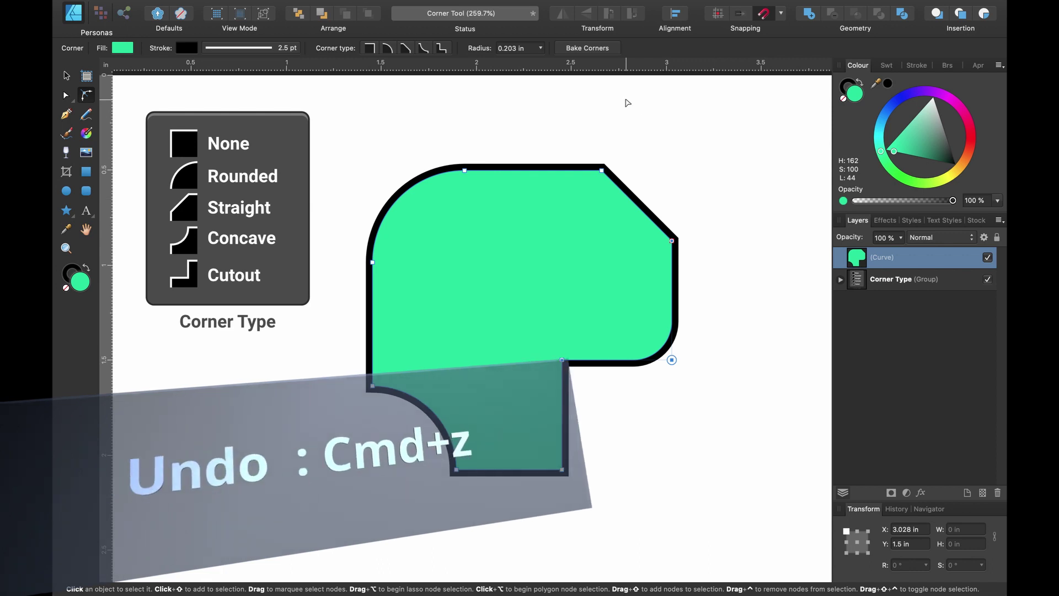
key("v")
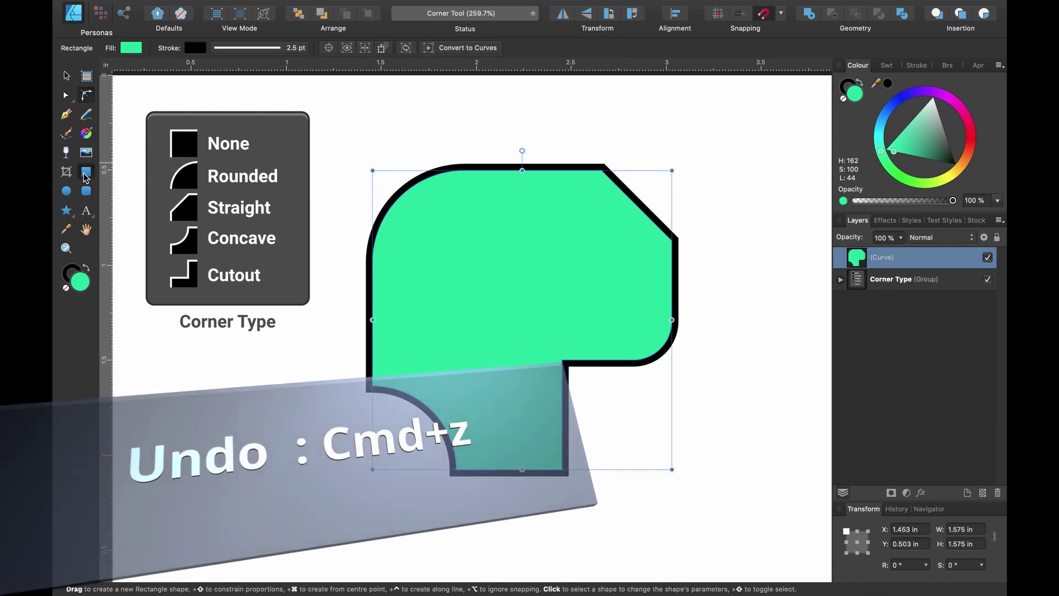
left_click(86, 98)
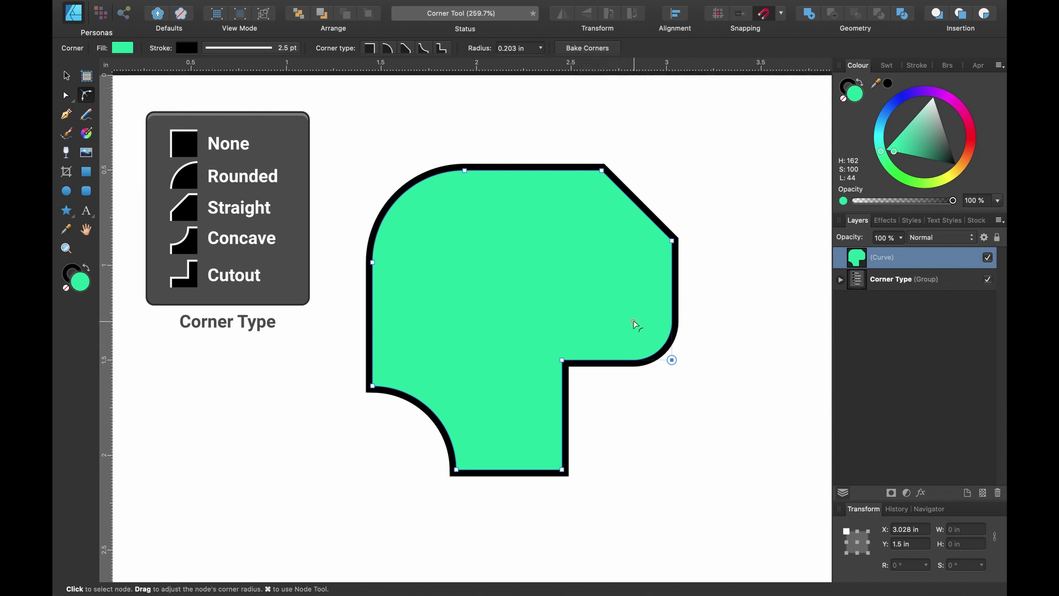
Grow the inner lower-right corner to 0.279 in and bake it into real curve nodes.
left_click_drag(637, 324, 619, 307)
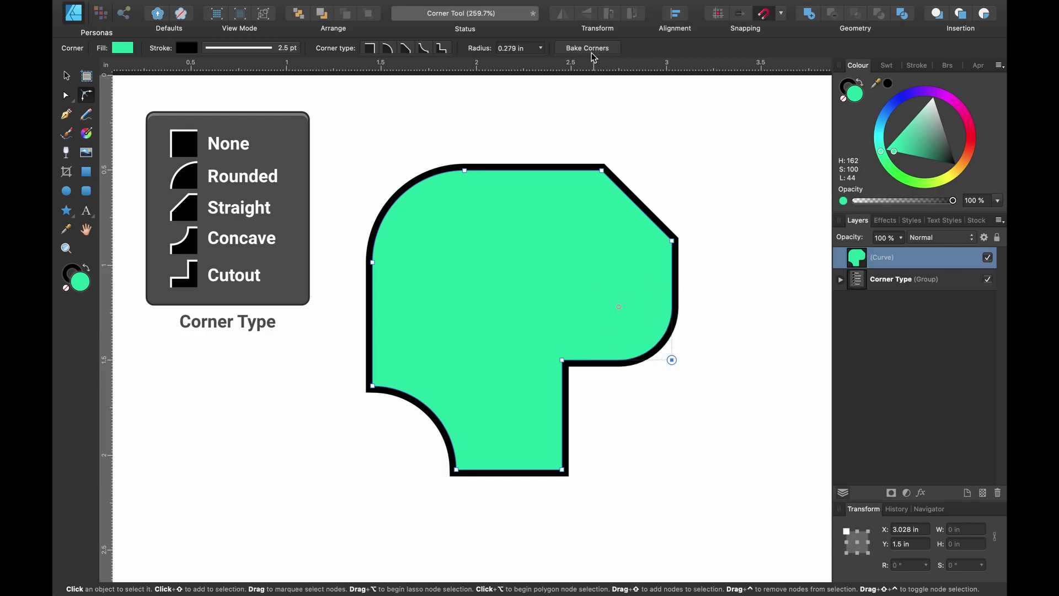
left_click(591, 52)
left_click(65, 95)
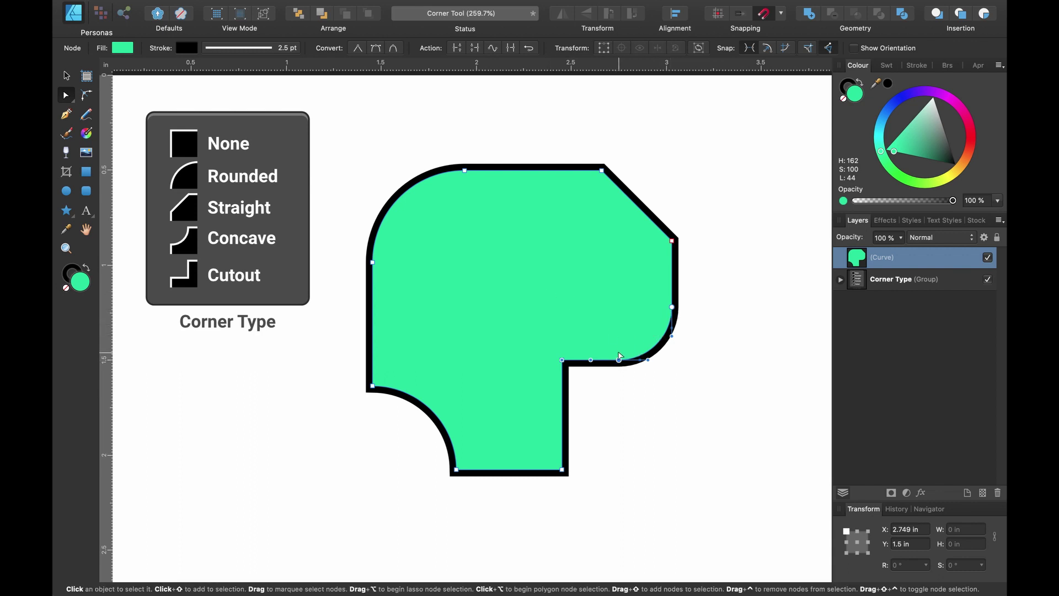
left_click(86, 97)
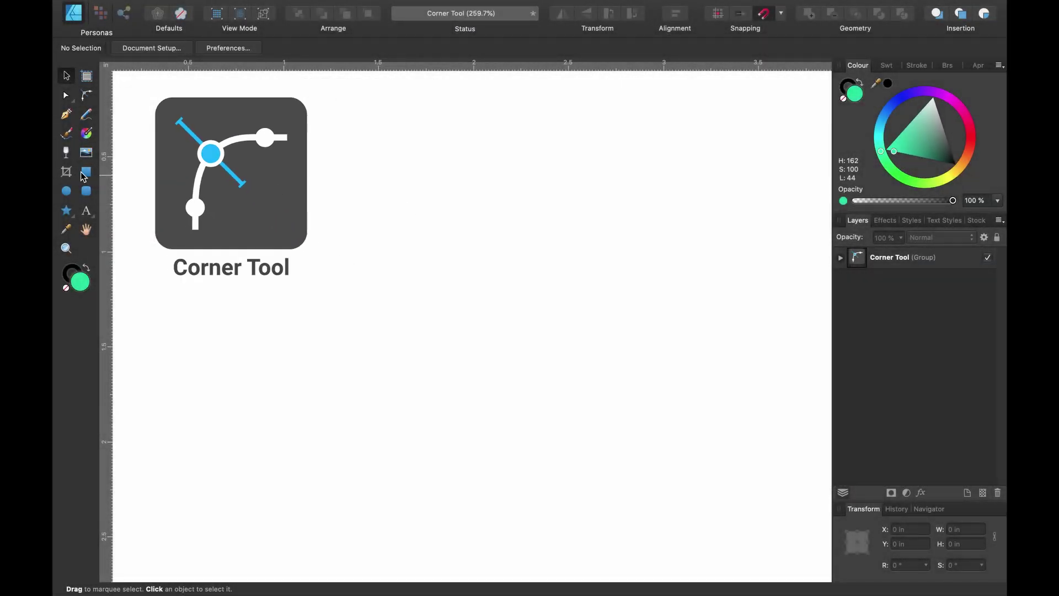
Draw a 1.4 in green square with a 2 pt black outline beside the Corner Tool logo.
left_click(86, 173)
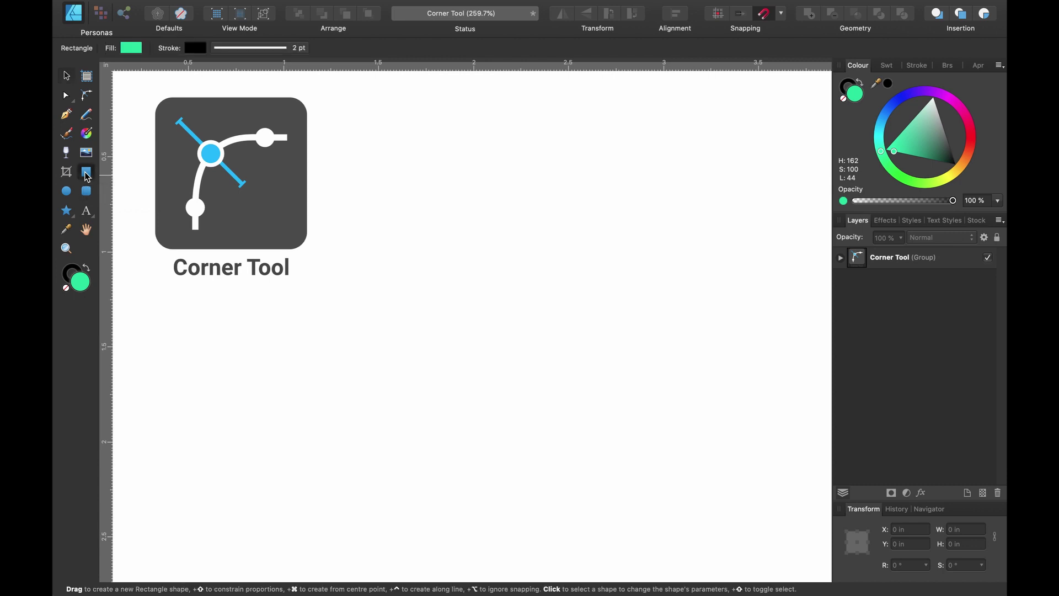
mouse_move(363, 180)
left_mouse_down()
mouse_move(660, 433)
mouse_move(517, 335)
mouse_move(603, 369)
mouse_move(665, 415)
left_mouse_up()
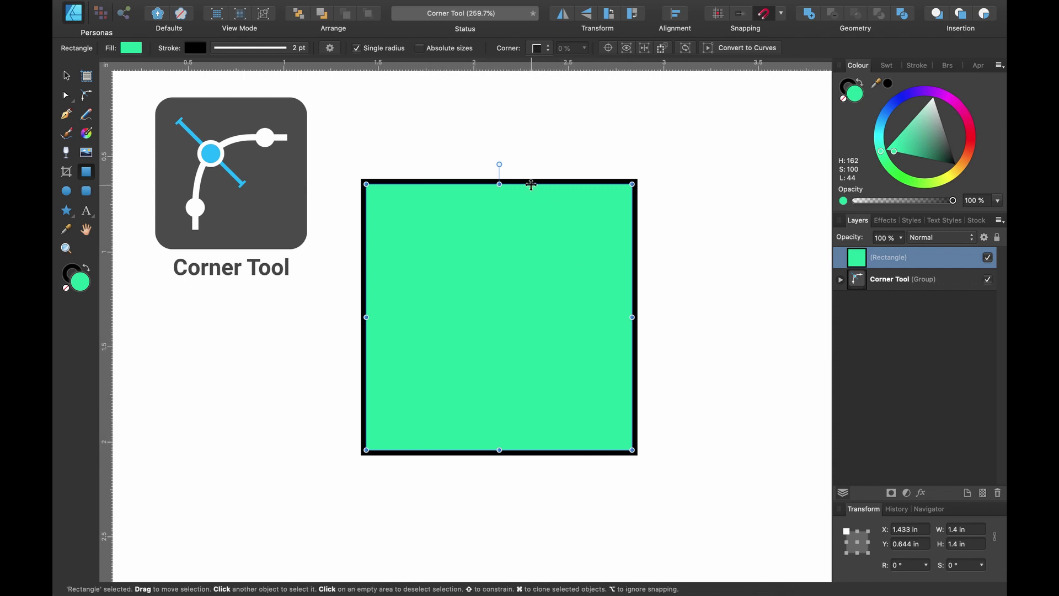
left_click(89, 97)
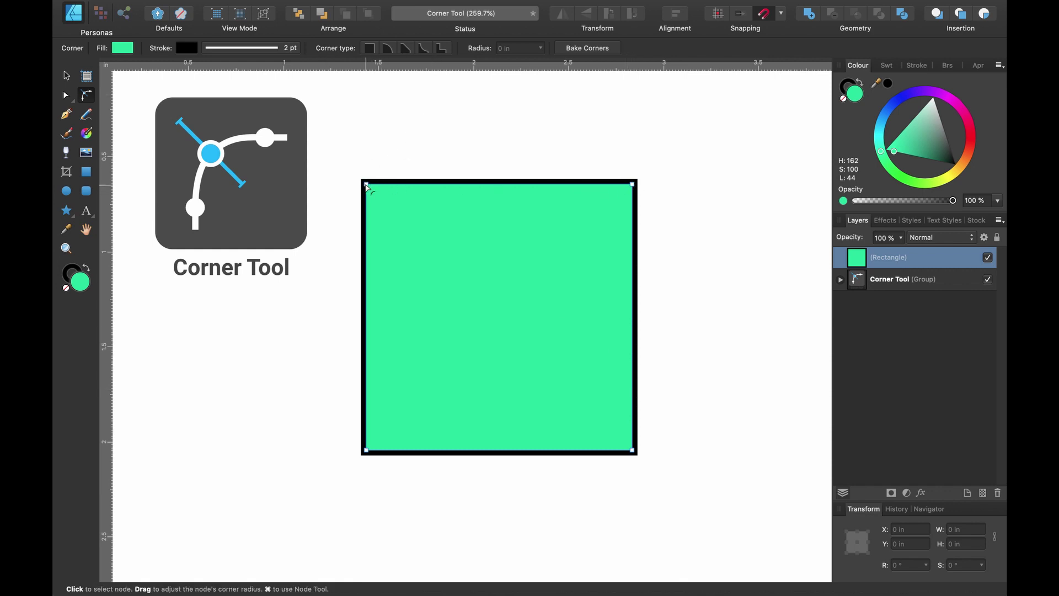
Round the top-left corner, try Straight then Rounded types, and drag the radius back to 0.
left_click(367, 186)
left_click_drag(368, 186, 460, 269)
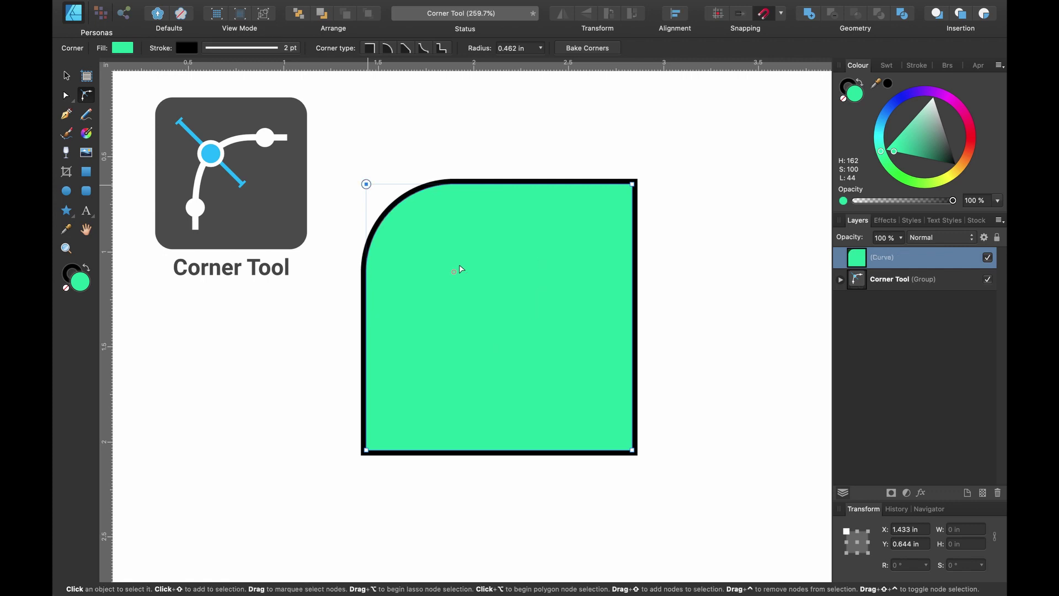
left_click(406, 48)
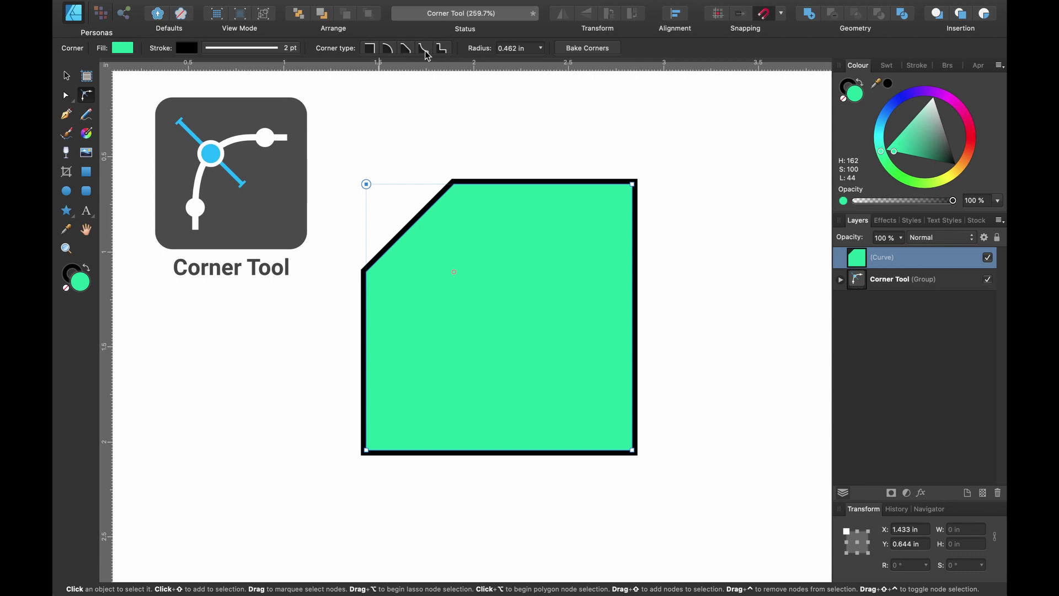
left_click(389, 50)
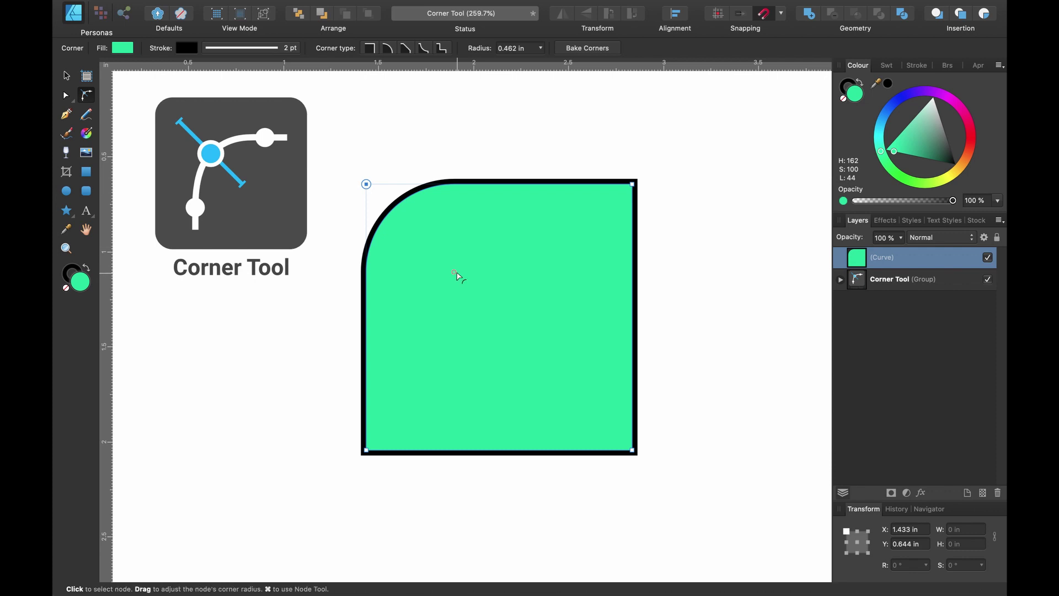
left_click_drag(458, 276, 338, 163)
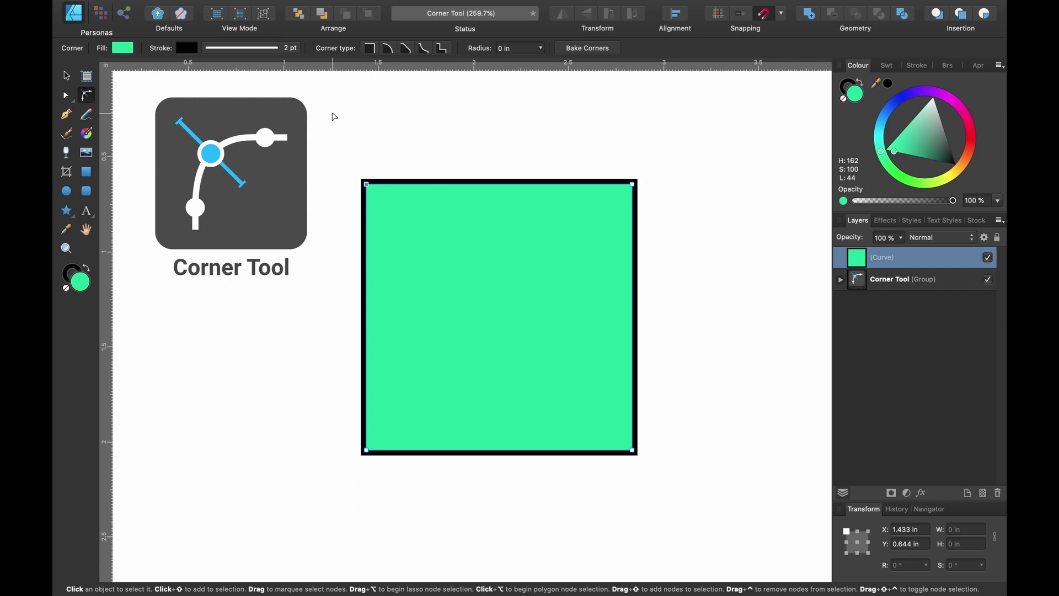
left_click_drag(335, 117, 690, 231)
left_click_drag(633, 190, 671, 180)
left_click(648, 155)
left_click(616, 201)
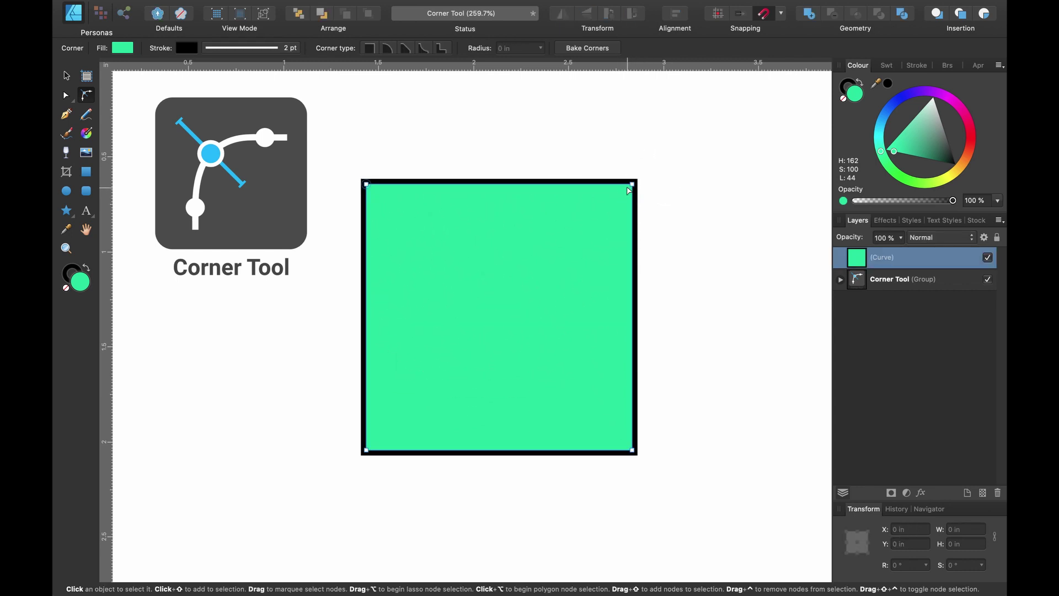
left_click_drag(343, 130, 714, 250)
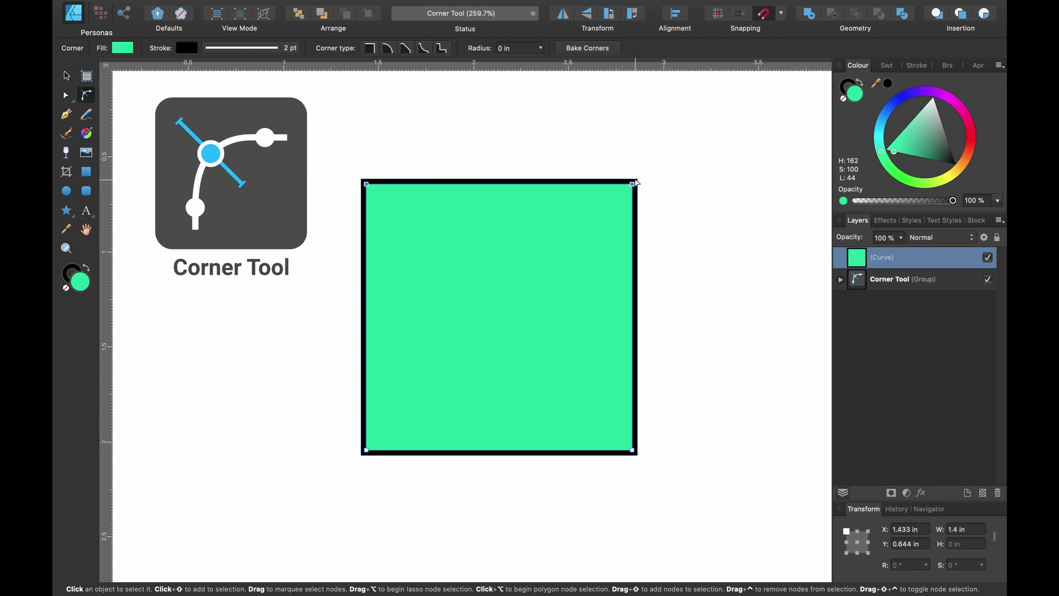
left_click(650, 181)
left_click(631, 188)
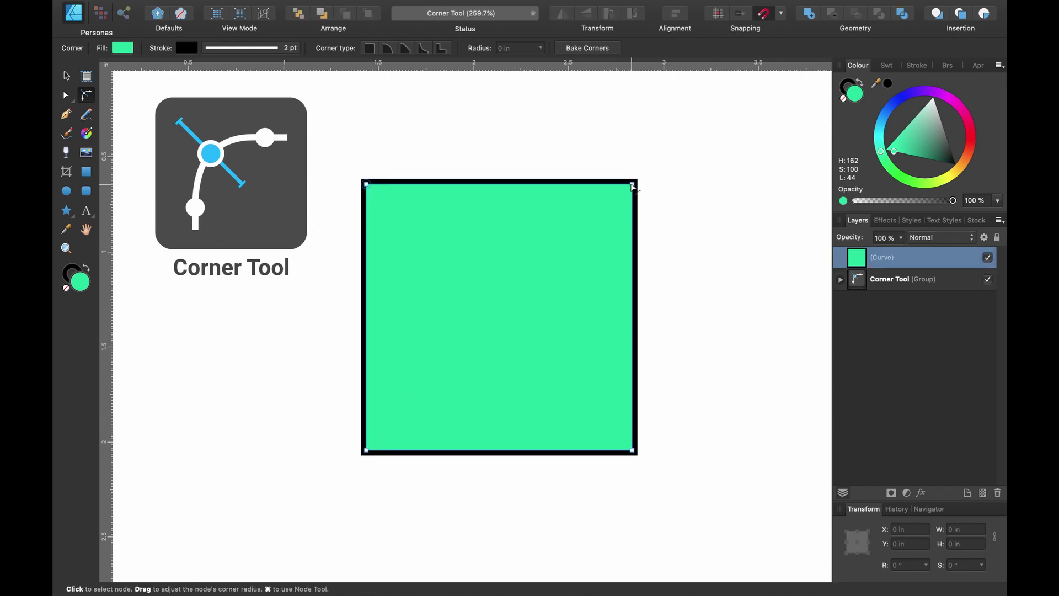
left_click(633, 185)
left_click(366, 450)
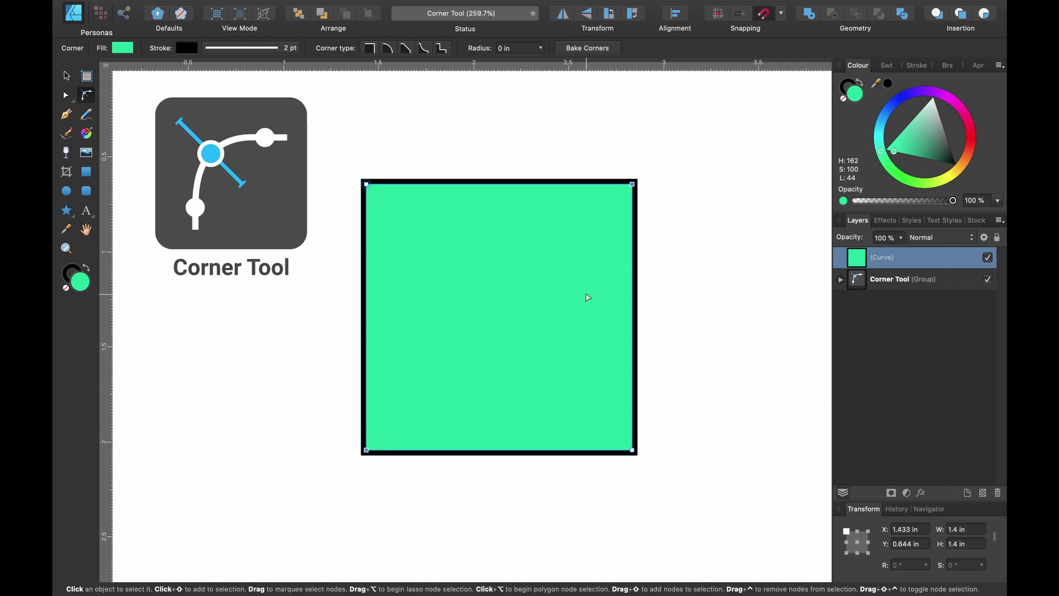
mouse_move(634, 186)
left_mouse_down()
mouse_move(523, 314)
mouse_move(574, 241)
mouse_move(610, 213)
mouse_move(501, 359)
mouse_move(629, 188)
left_mouse_up()
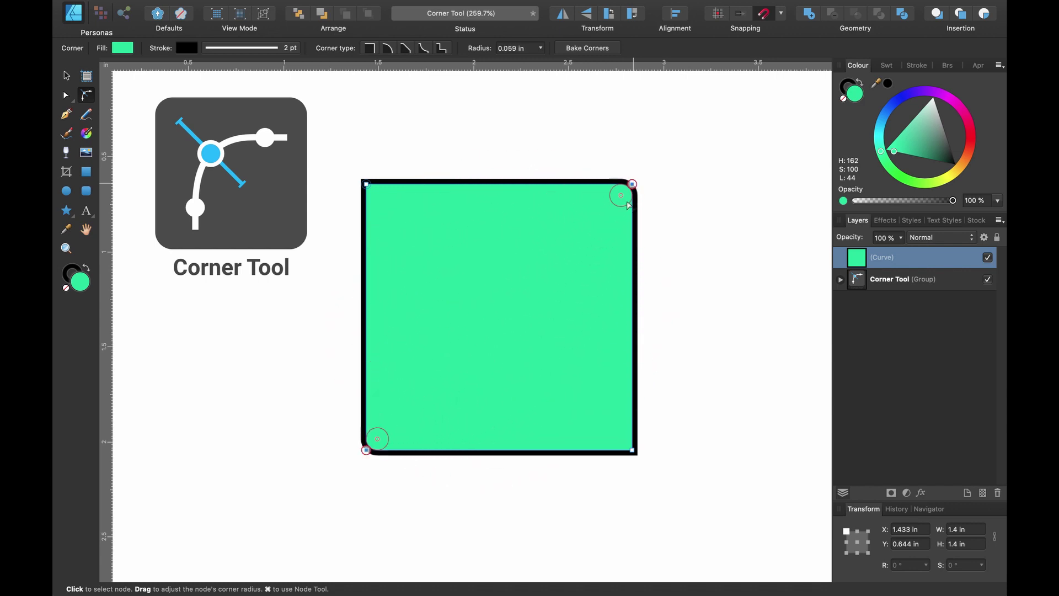
left_click(373, 170)
left_click_drag(347, 159, 670, 475)
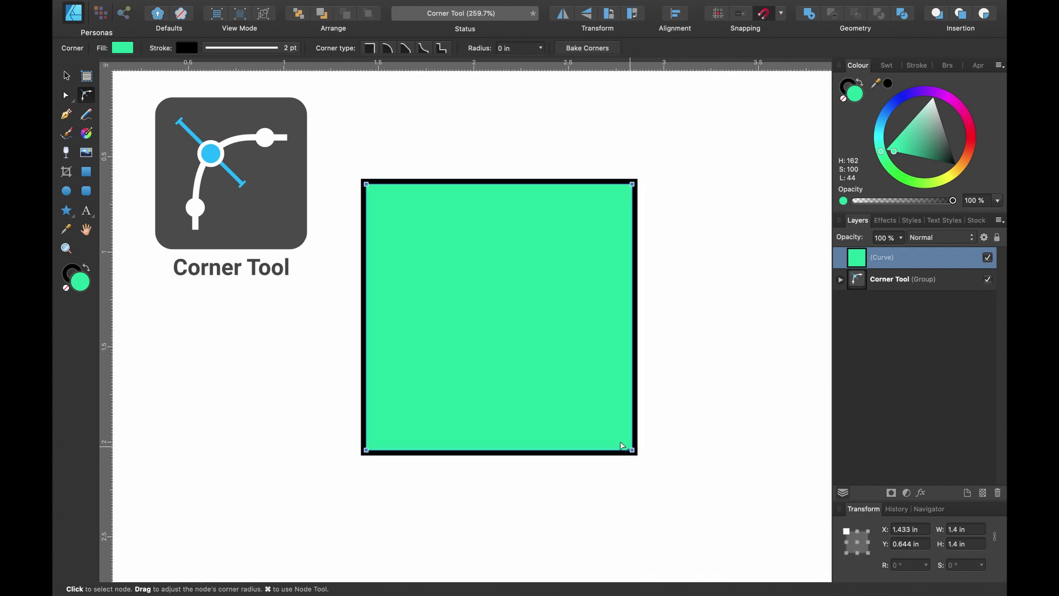
left_click_drag(622, 442, 631, 402)
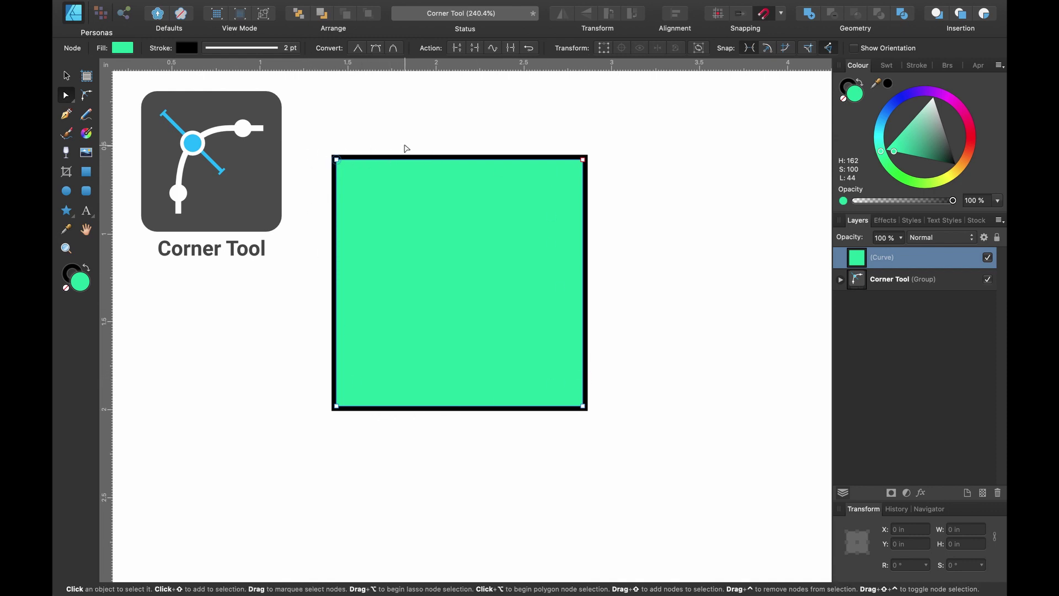
Remove the square's black outline.
left_click(86, 95)
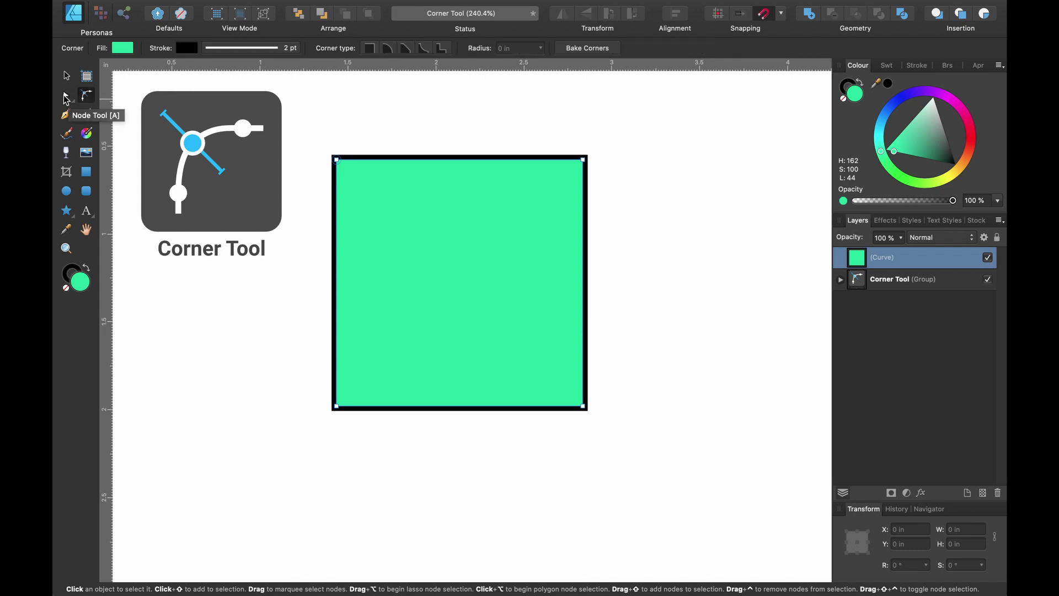
left_click(66, 97)
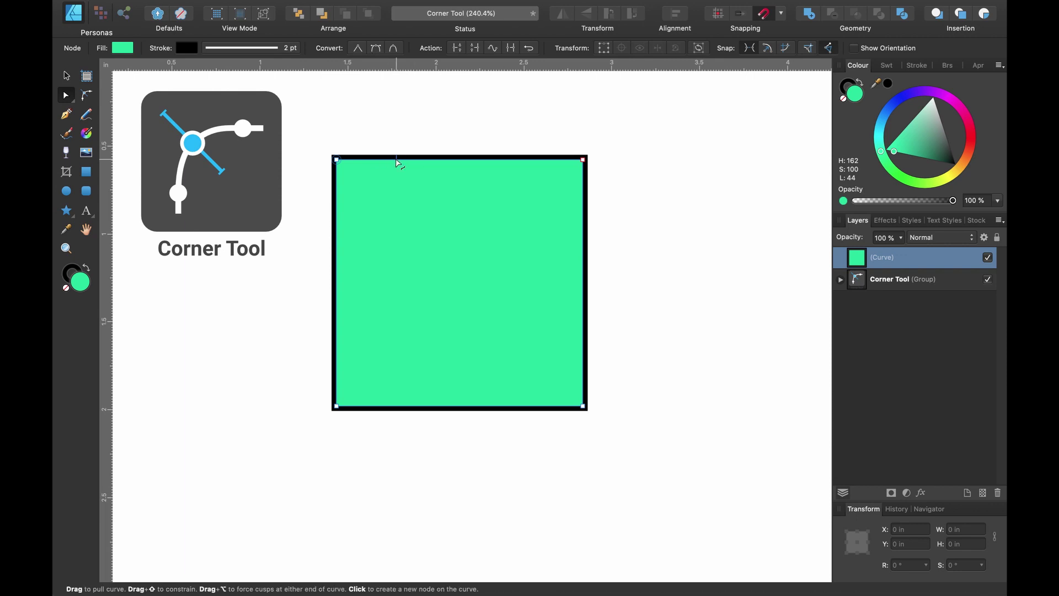
left_click(254, 50)
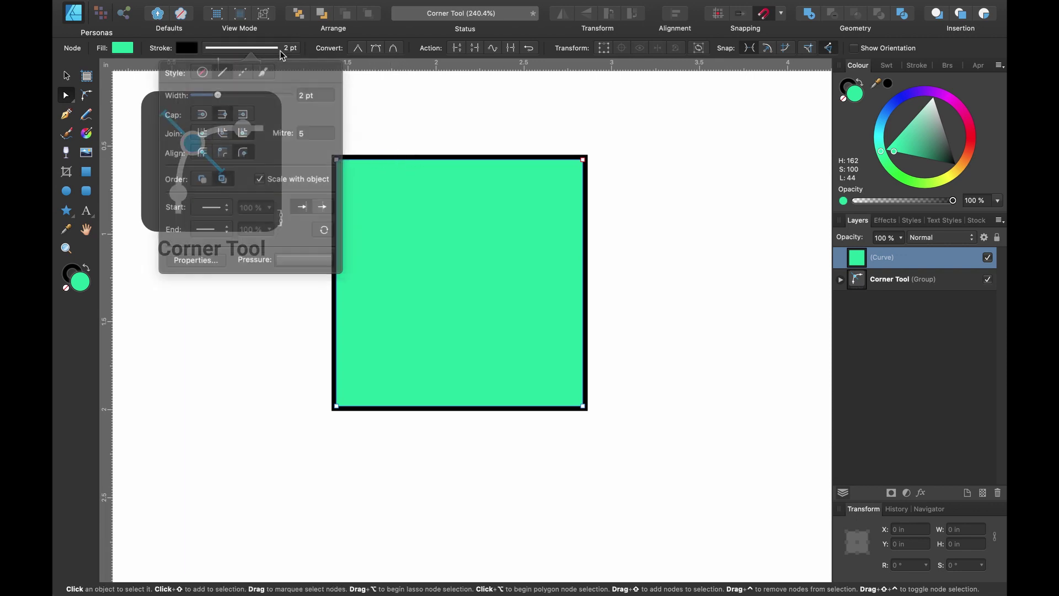
left_click(209, 72)
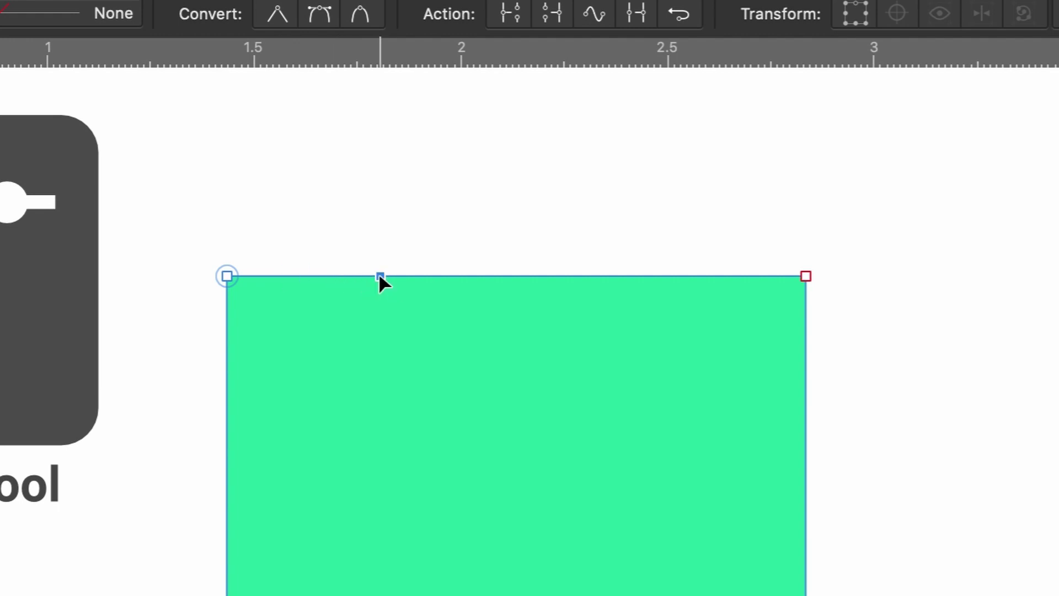
Pull the top edge into a curved peak and shape a pointed spike on the right side.
left_click_drag(379, 273, 378, 137)
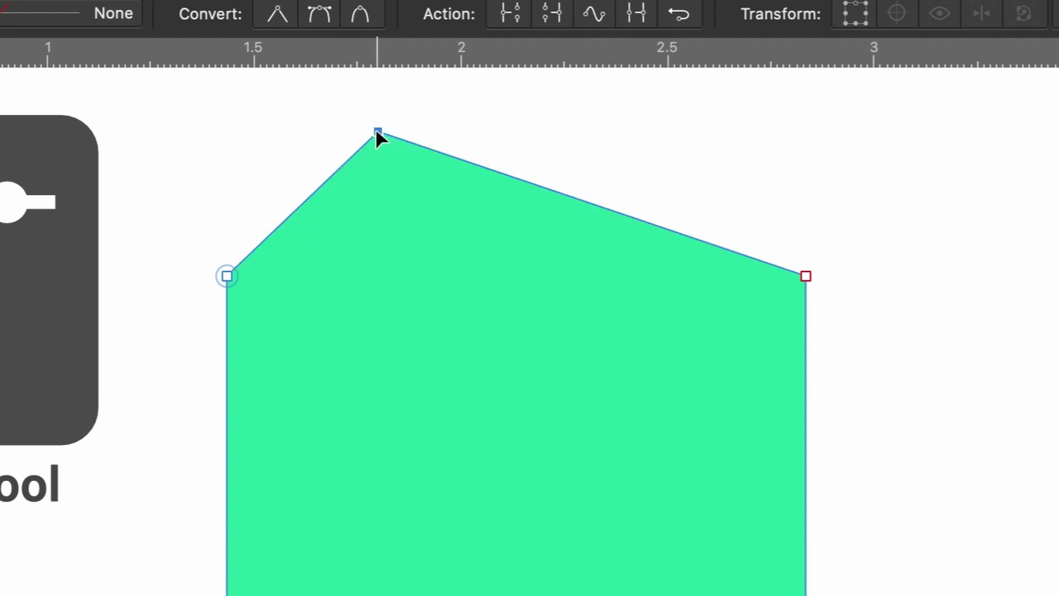
scroll(404, 106, "up", 2)
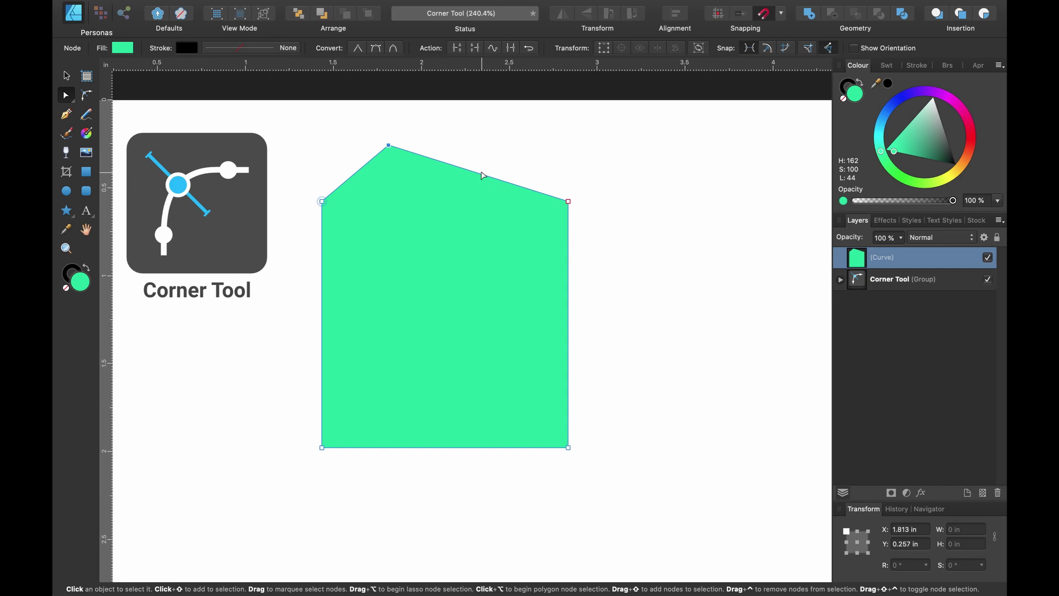
left_click_drag(475, 175, 463, 198)
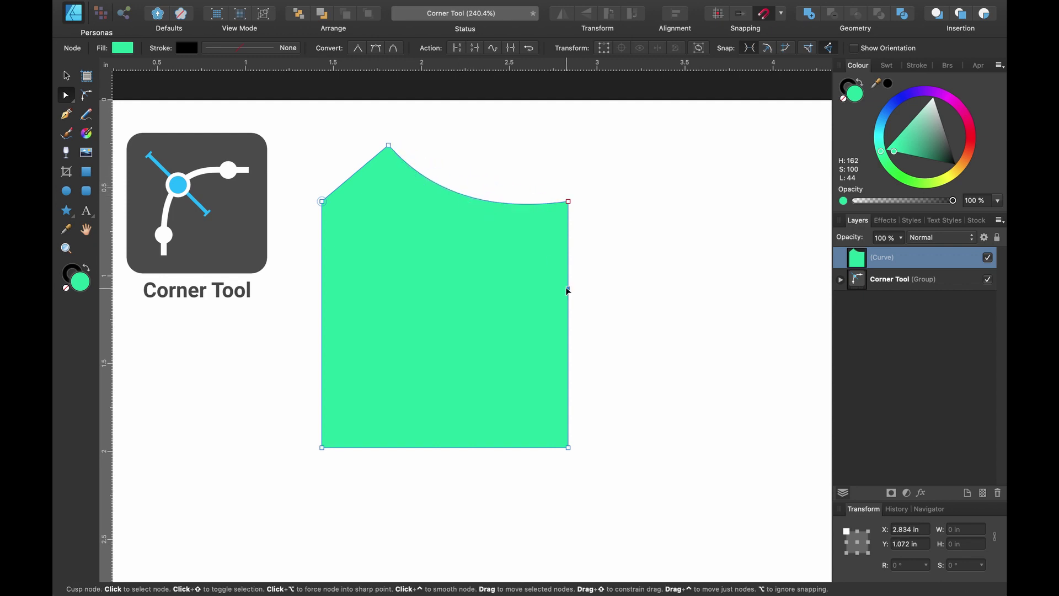
left_click_drag(568, 291, 502, 288)
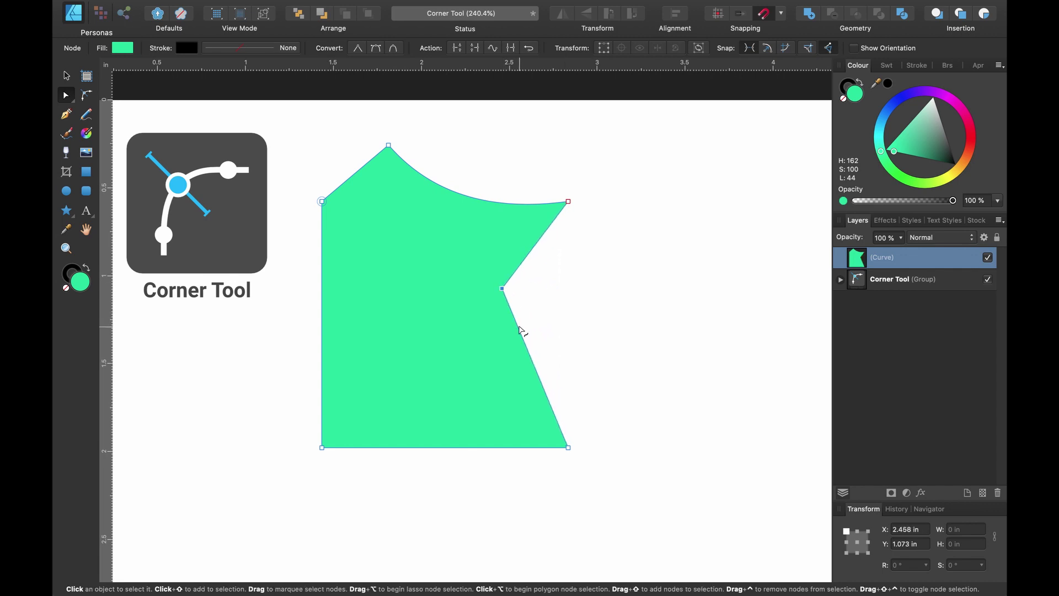
left_click_drag(519, 326, 597, 314)
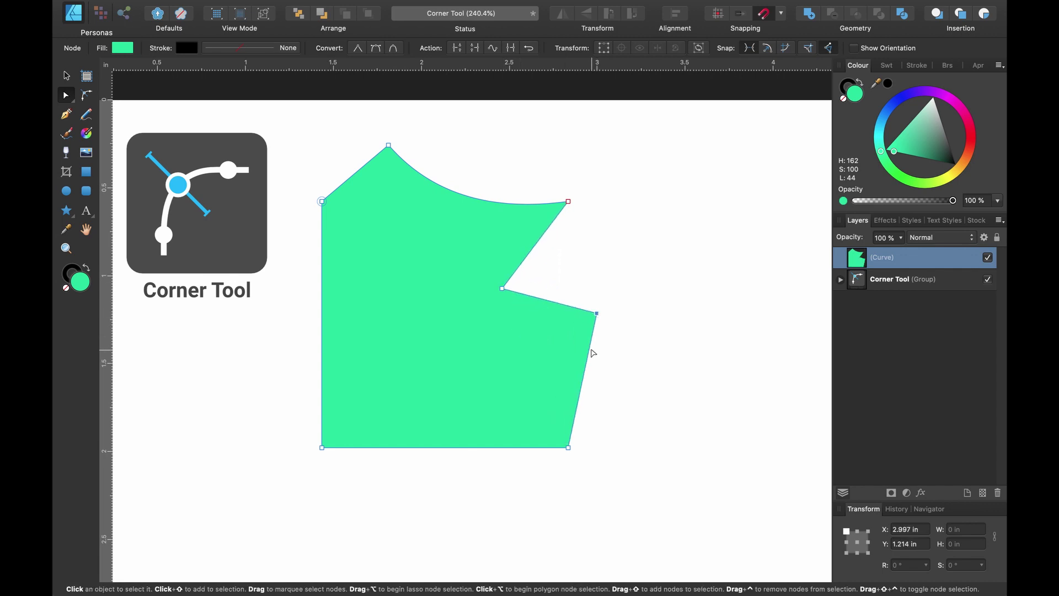
left_click_drag(588, 354, 499, 325)
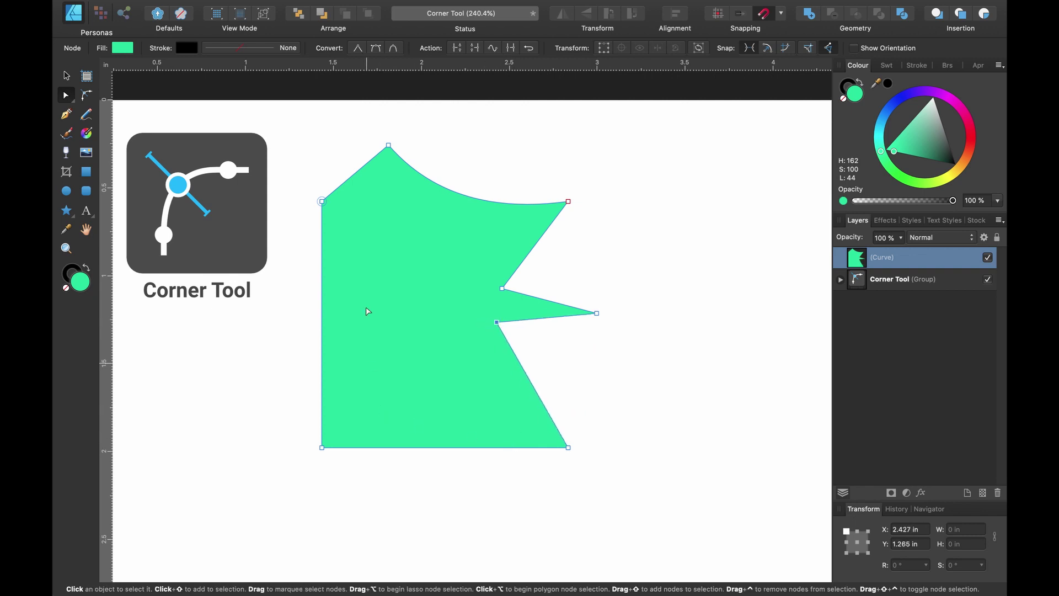
Add nodes on the left edge and drag them inward into a rectangular notch.
left_click(322, 290)
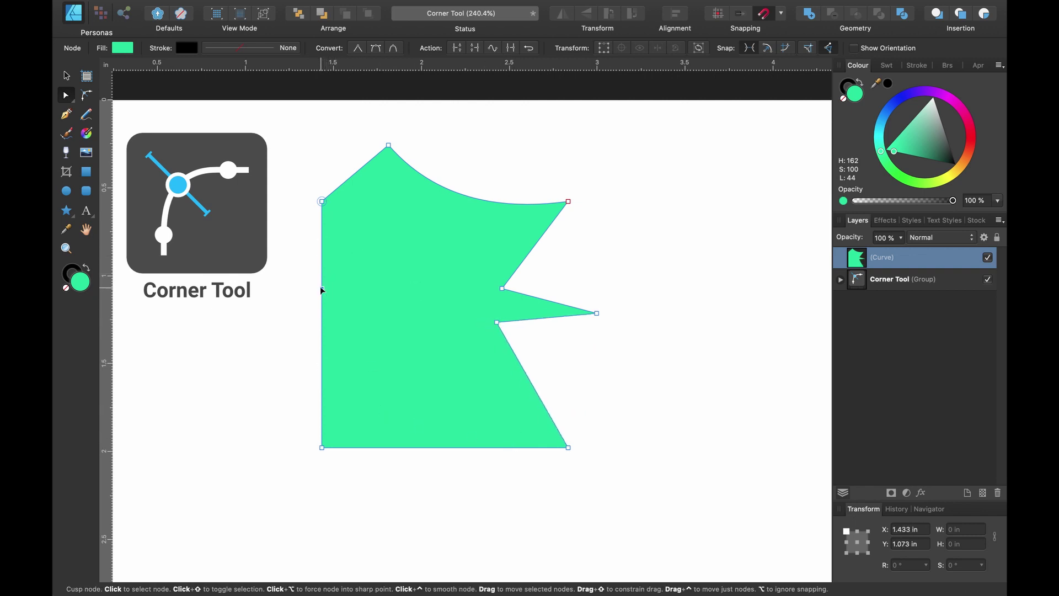
left_click_drag(322, 302, 363, 304)
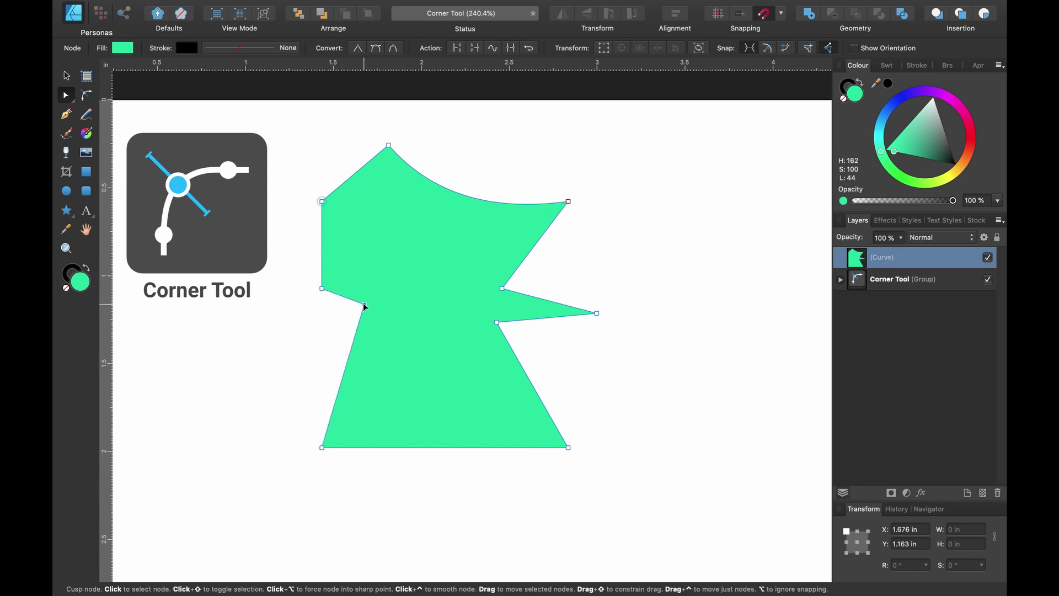
left_click(355, 338)
left_click_drag(369, 339, 319, 339)
left_click(355, 364)
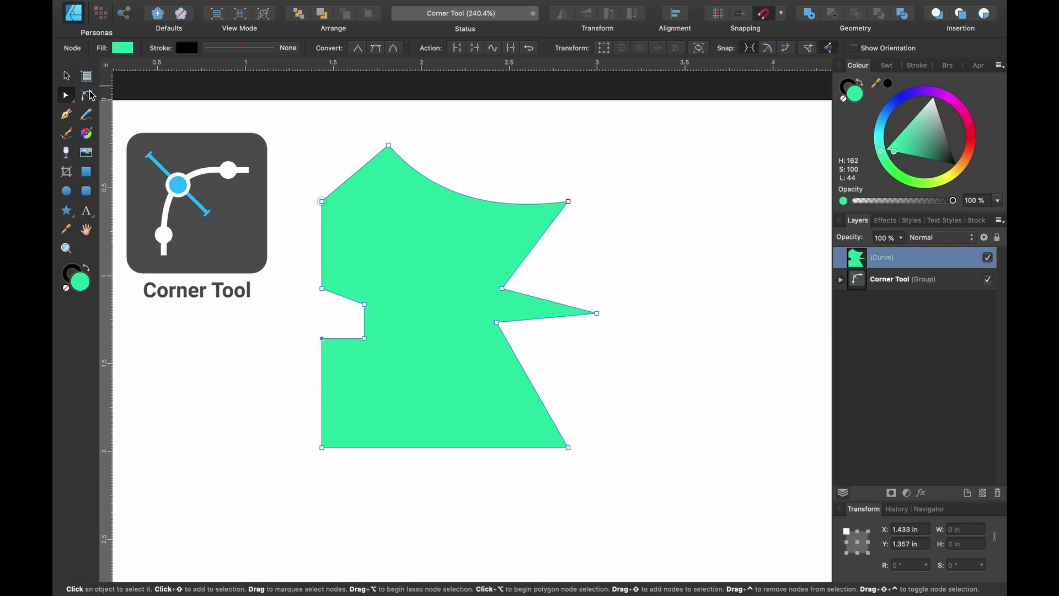
Round the shape's top corner and make the upper-right corner concave.
left_click(87, 96)
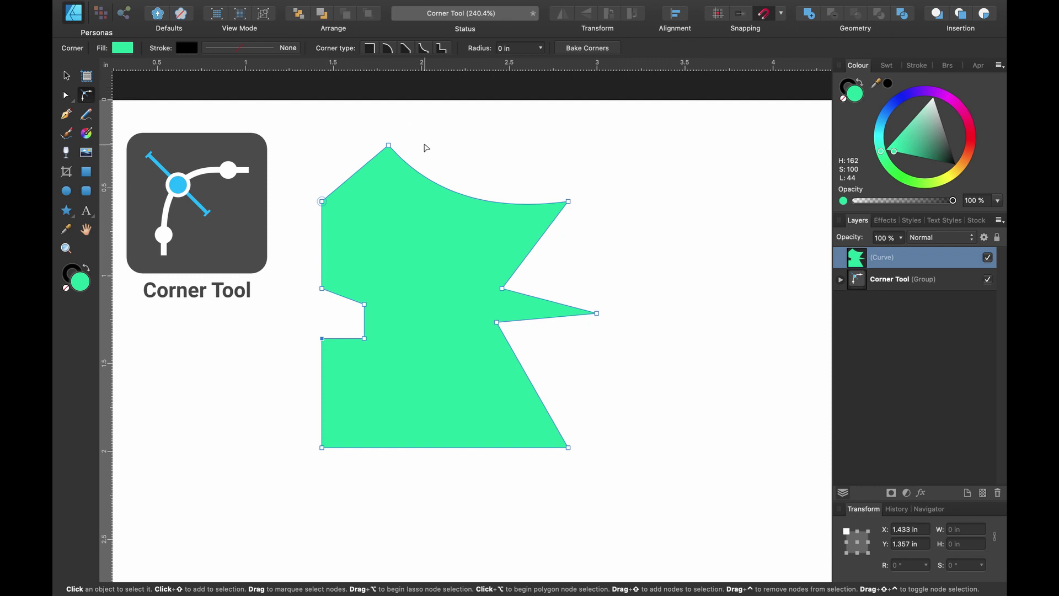
left_click_drag(388, 146, 400, 180)
left_click_drag(570, 205, 516, 229)
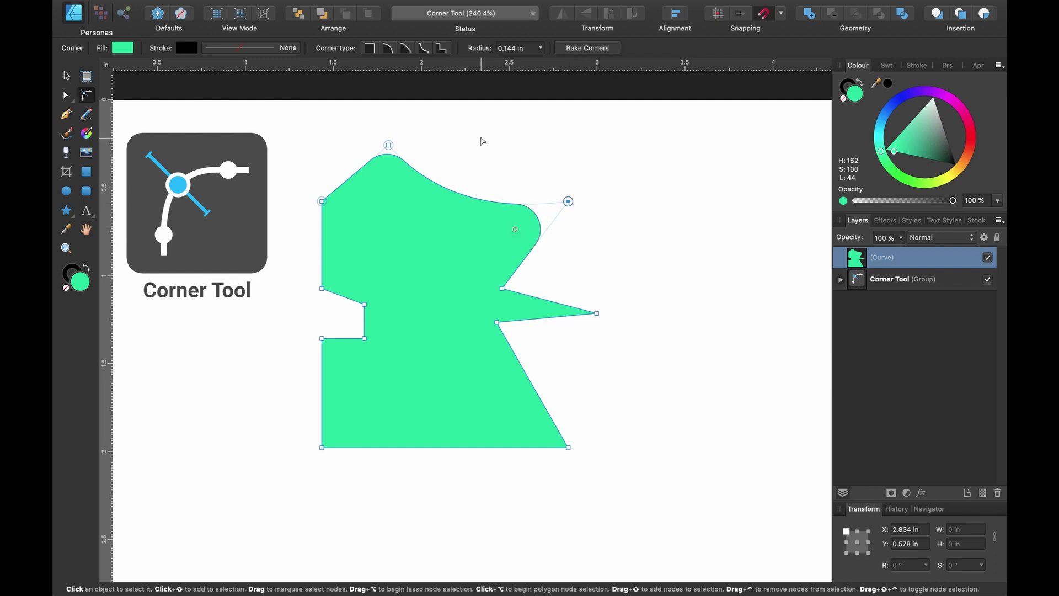
left_click(425, 49)
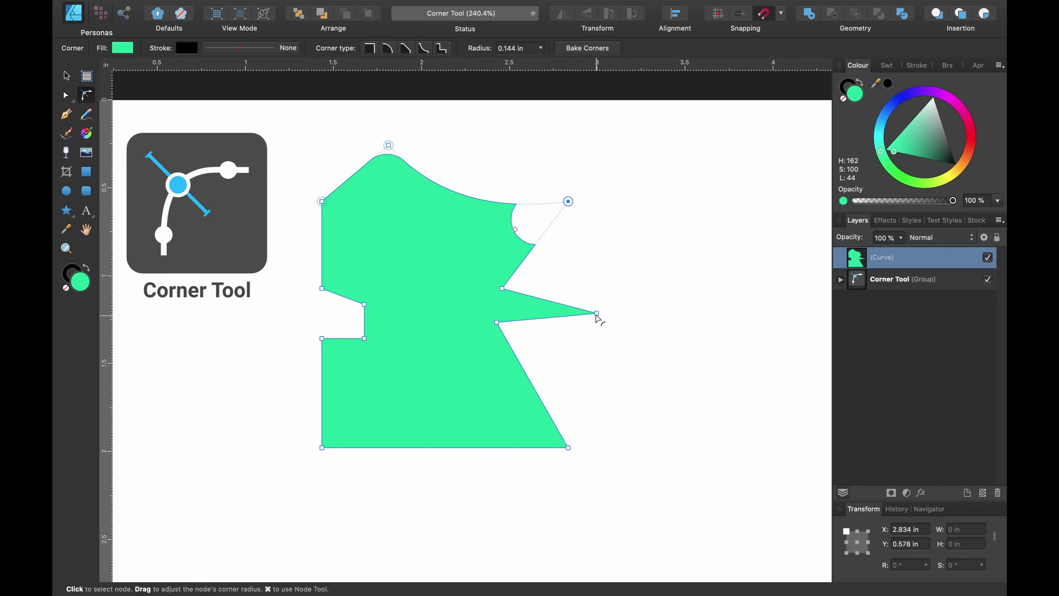
Chamfer the right spike's tip and round the bottom-right corner into a large arc.
left_click_drag(596, 314, 522, 314)
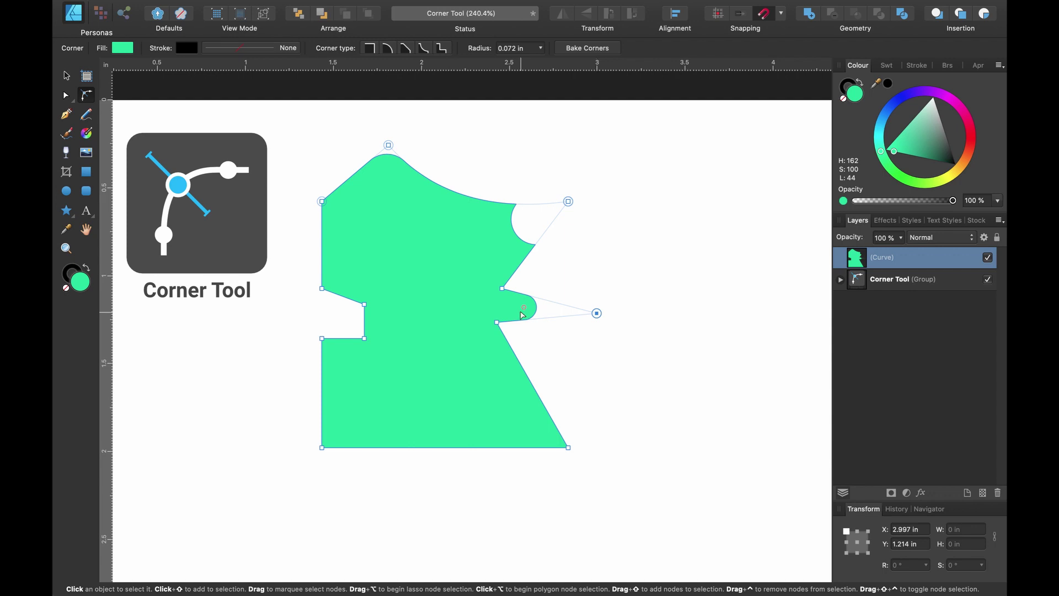
left_click(411, 53)
scroll(568, 406, "left", 3)
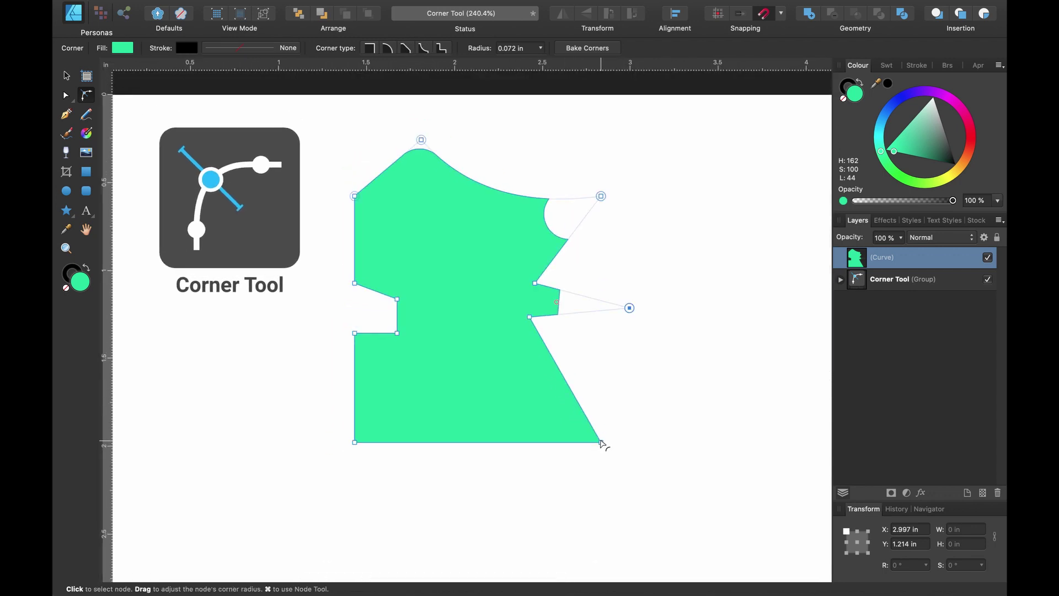
left_click_drag(601, 443, 567, 430)
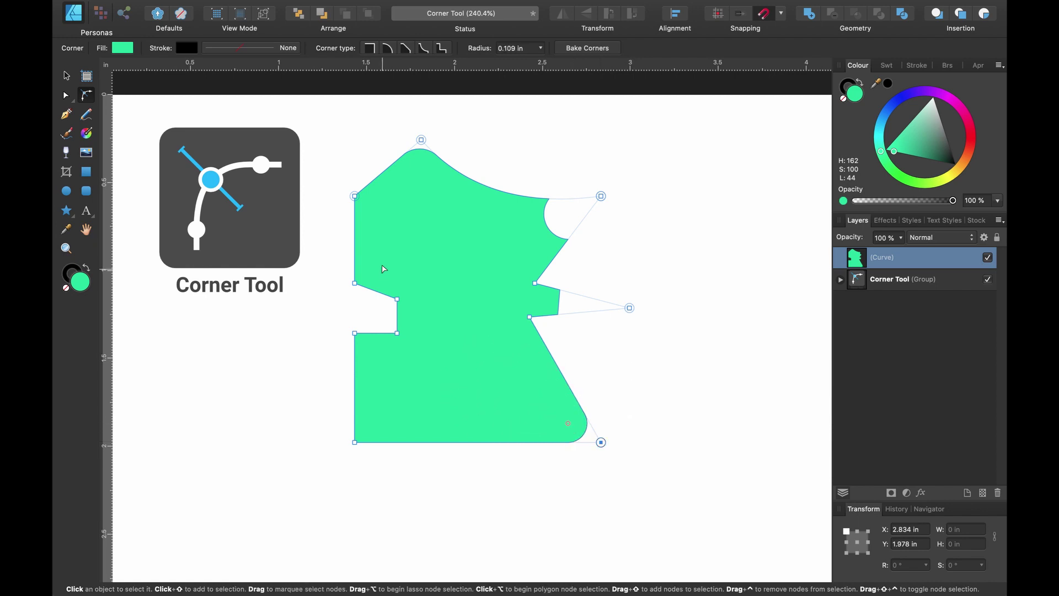
scroll(384, 268, "up", 5)
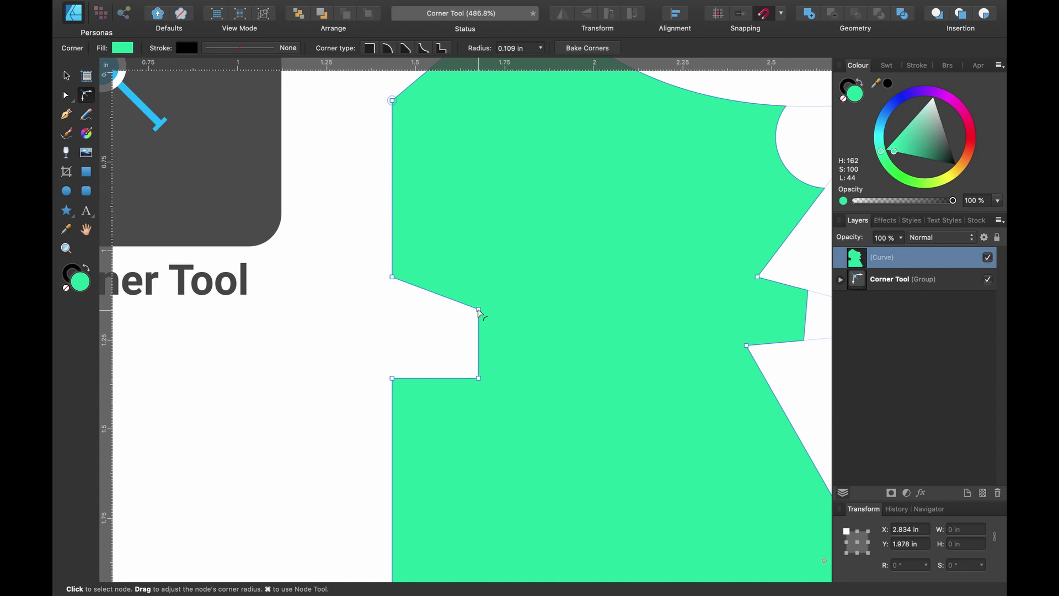
Round both left-side notch corners together to a 0.197 in radius.
left_click(479, 309)
left_click(392, 378, "shift")
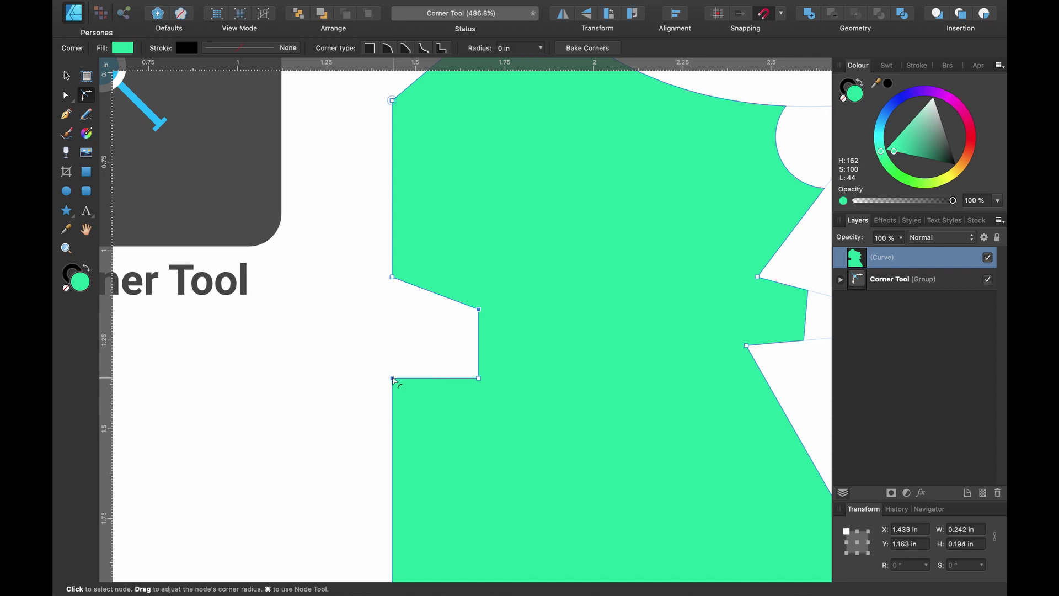
left_click_drag(392, 379, 462, 448)
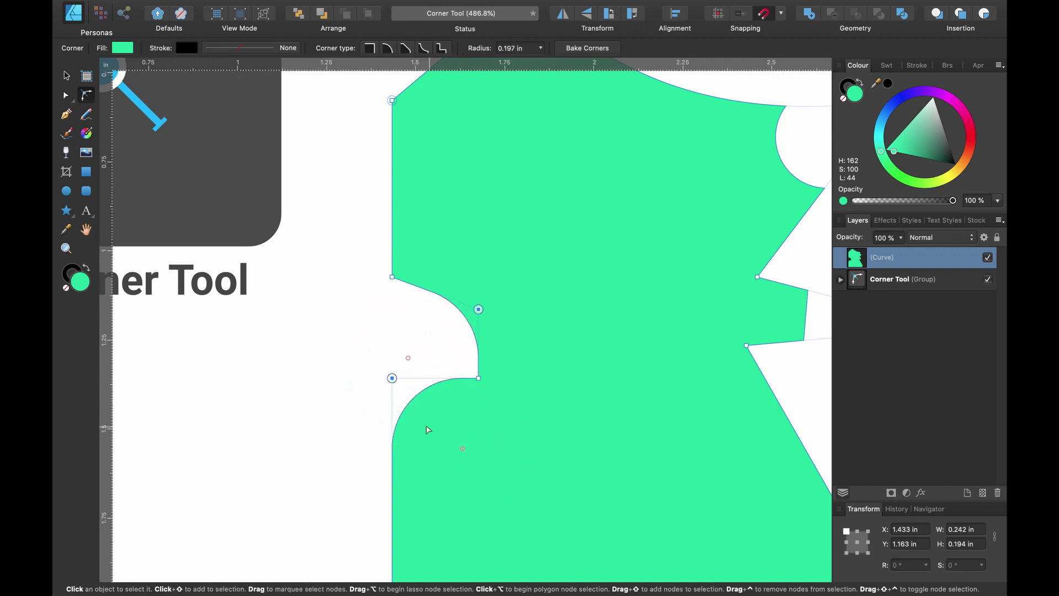
scroll(474, 348, "down", 5)
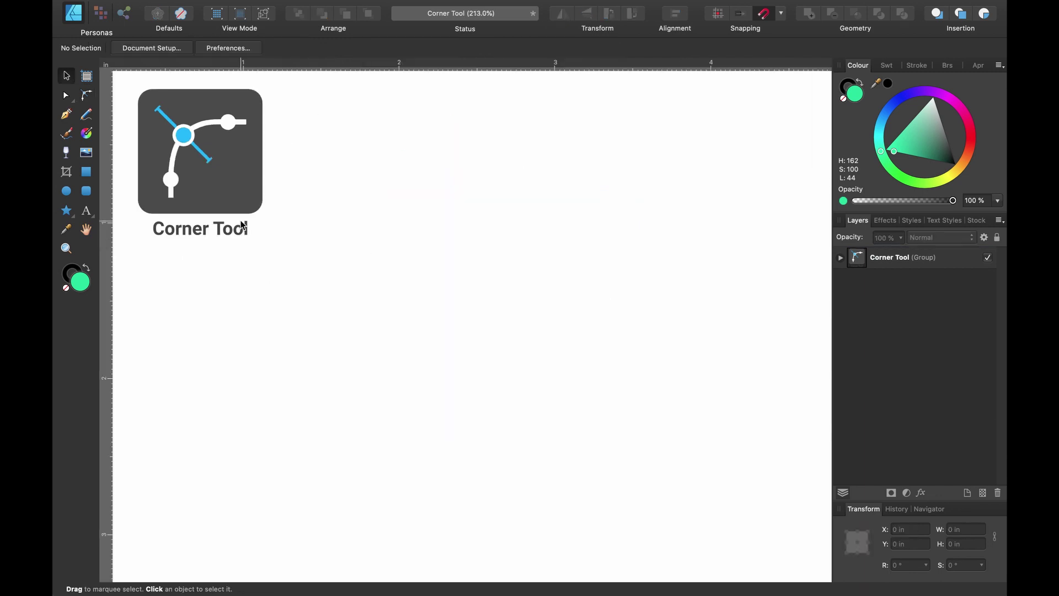
Draw a green star in the middle of the page and set it to 12 points.
left_click(68, 213)
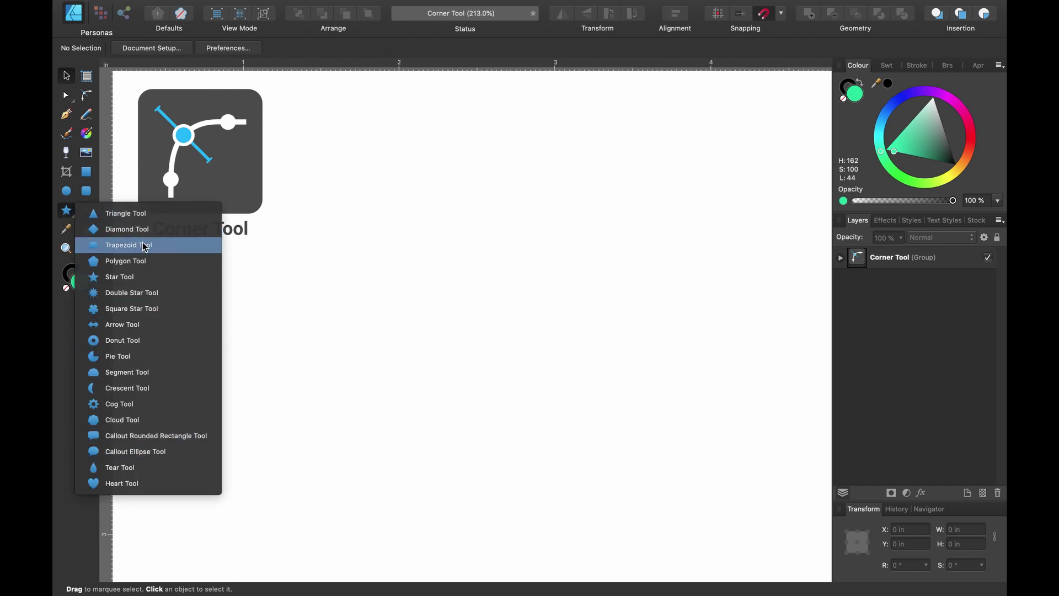
left_click(66, 210)
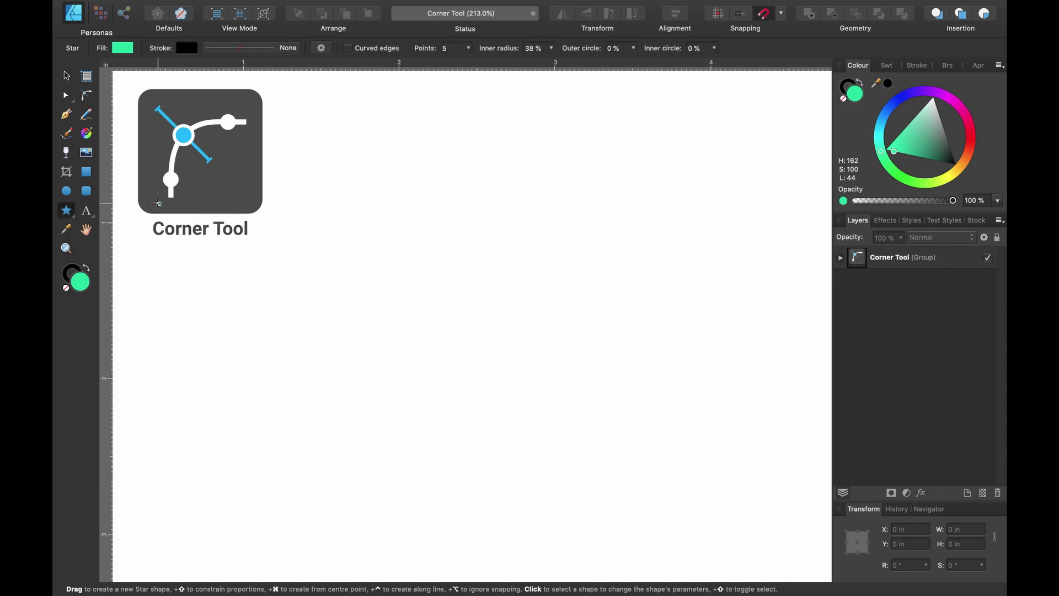
left_click_drag(366, 179, 664, 453)
left_click(468, 48)
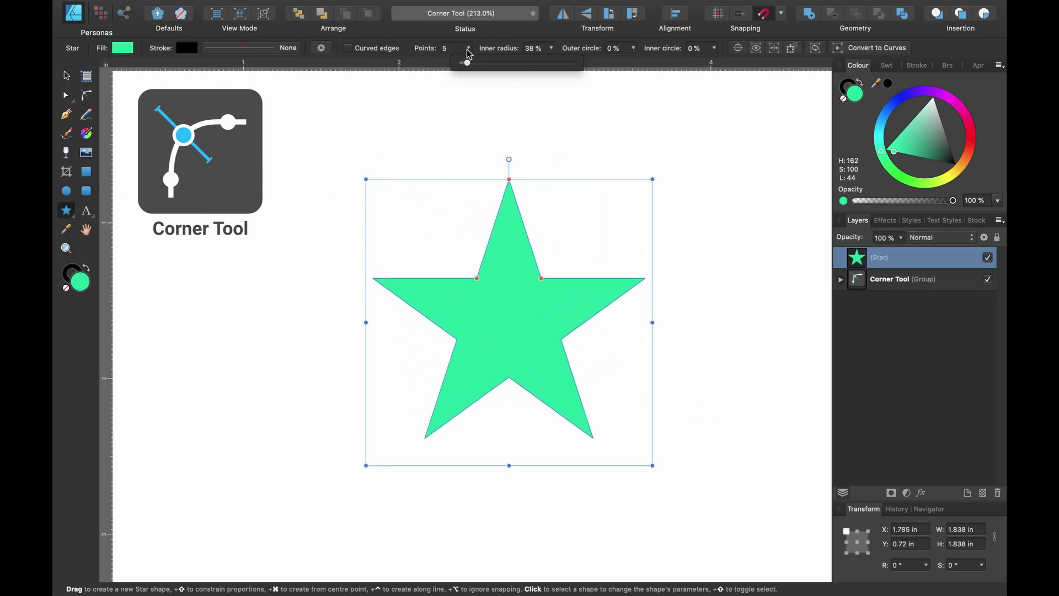
left_click(447, 50)
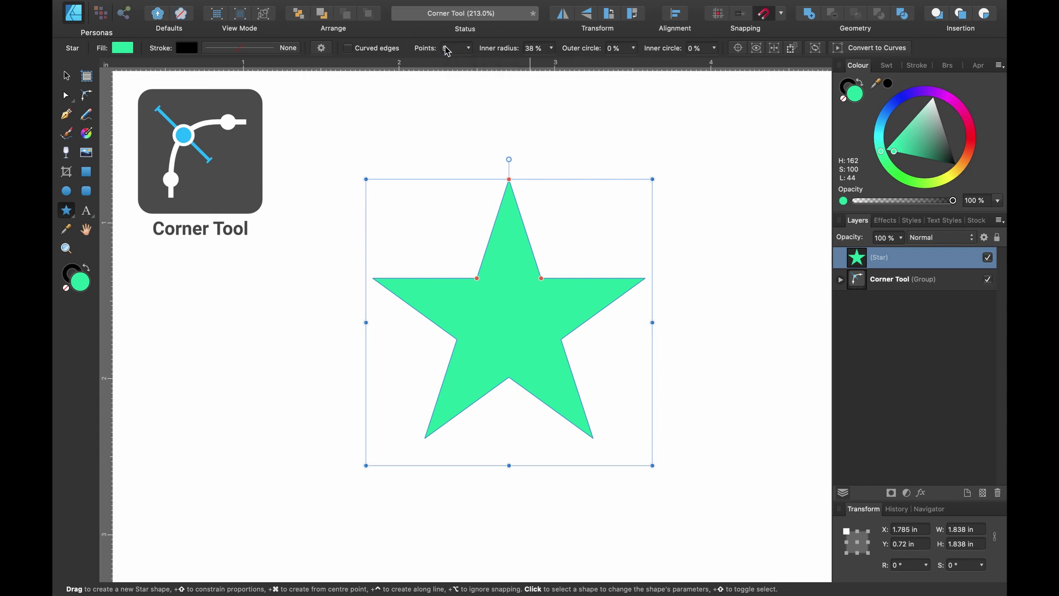
left_click(469, 49)
left_click_drag(467, 63, 486, 64)
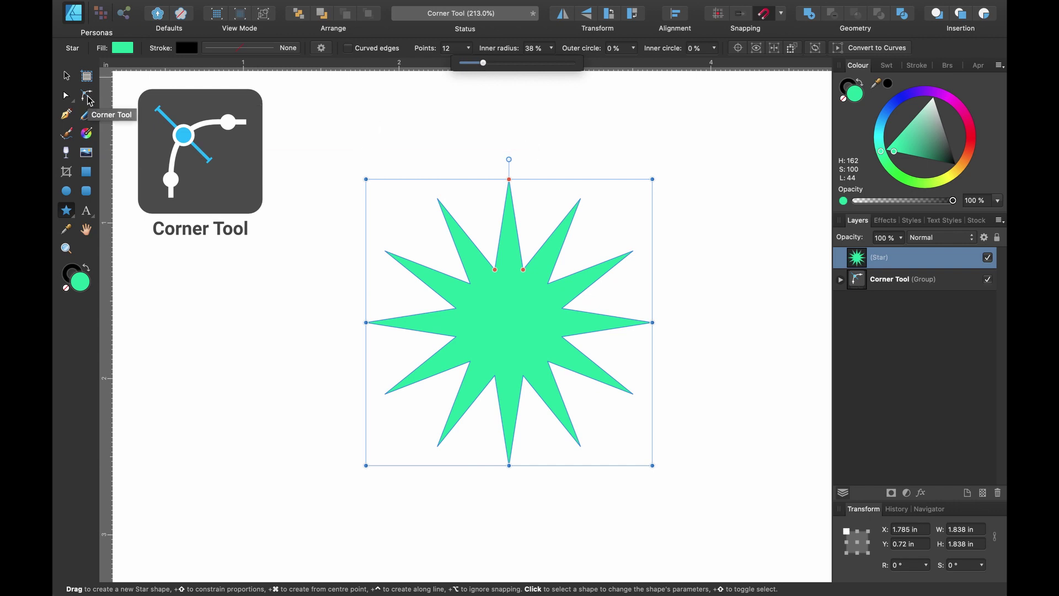
left_click(88, 98)
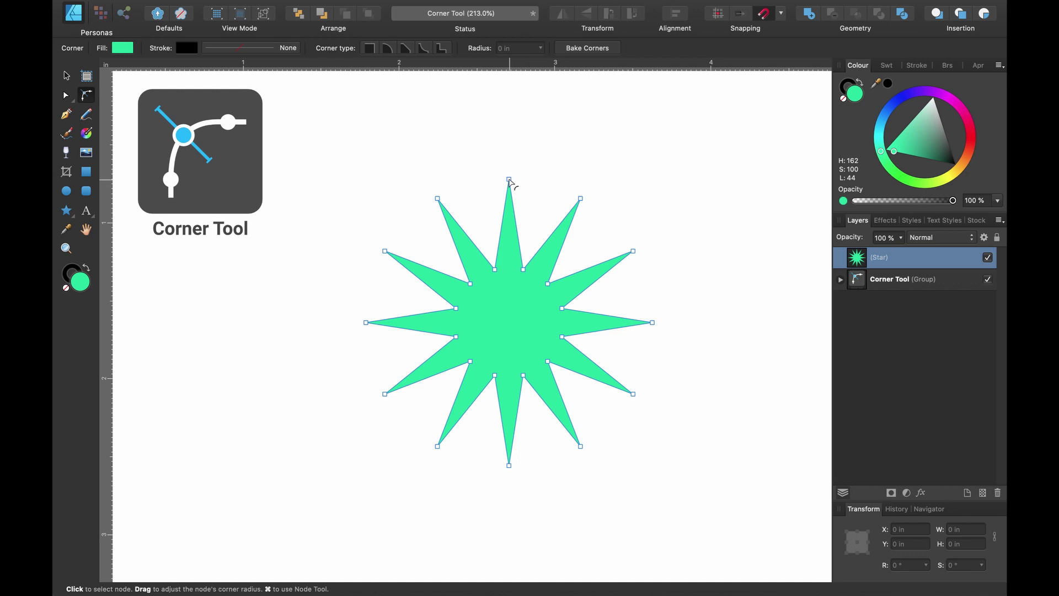
Try rounding two of the star's tips, then deselect the nodes.
mouse_move(509, 182)
left_mouse_down()
mouse_move(509, 243)
mouse_move(509, 182)
left_mouse_up()
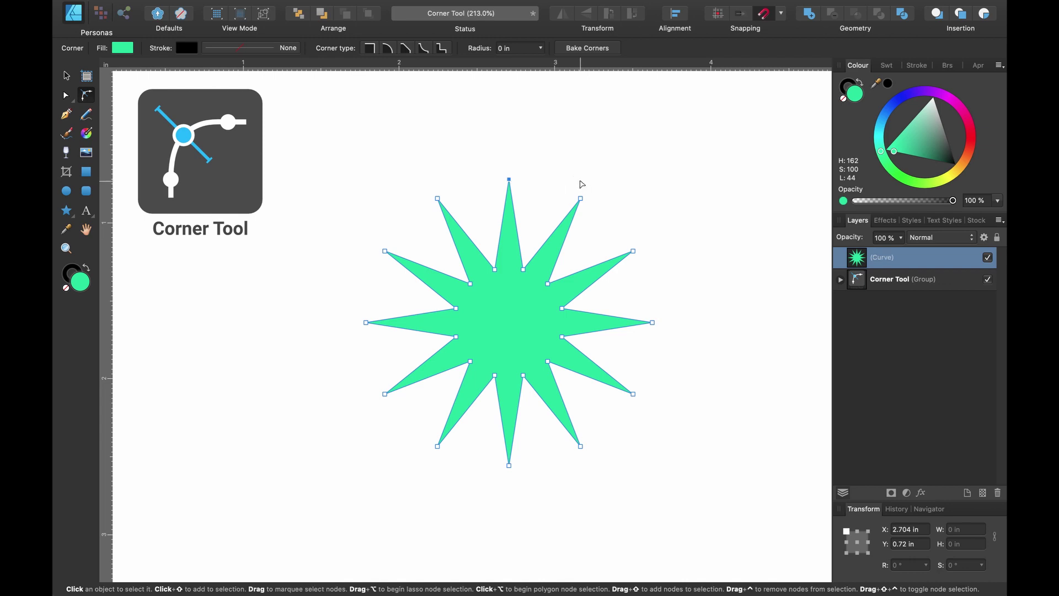
left_click(581, 198, "shift")
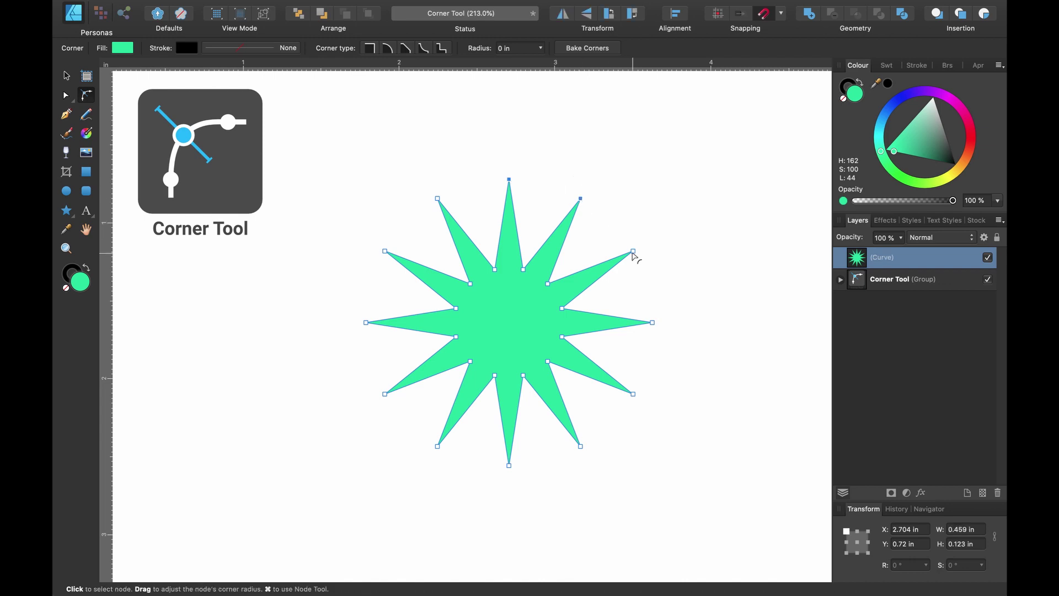
mouse_move(633, 251)
left_mouse_down()
mouse_move(583, 288)
mouse_move(645, 241)
left_mouse_up()
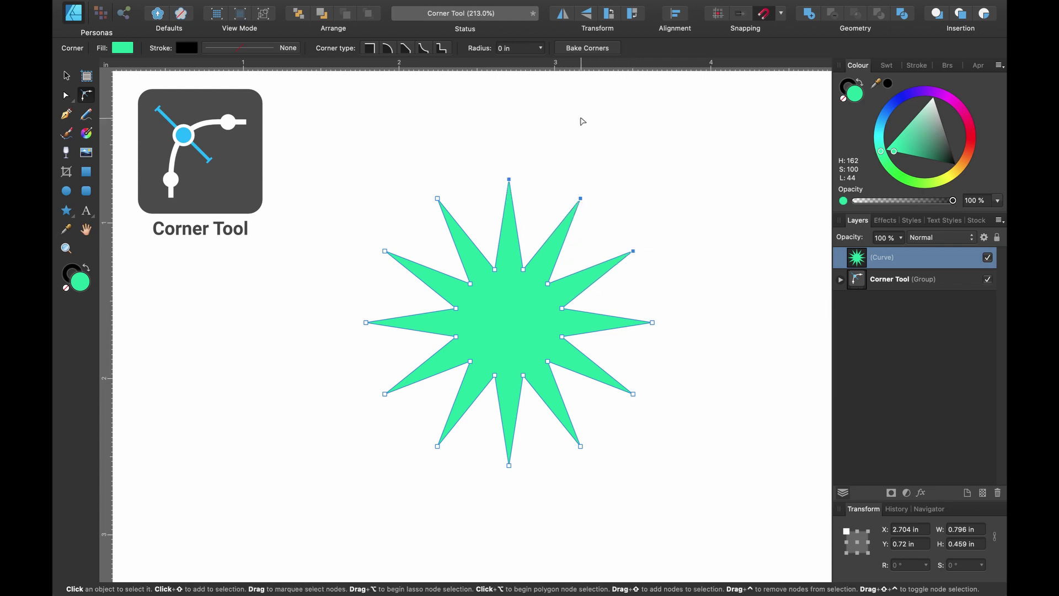
left_click(532, 157)
left_click(511, 216)
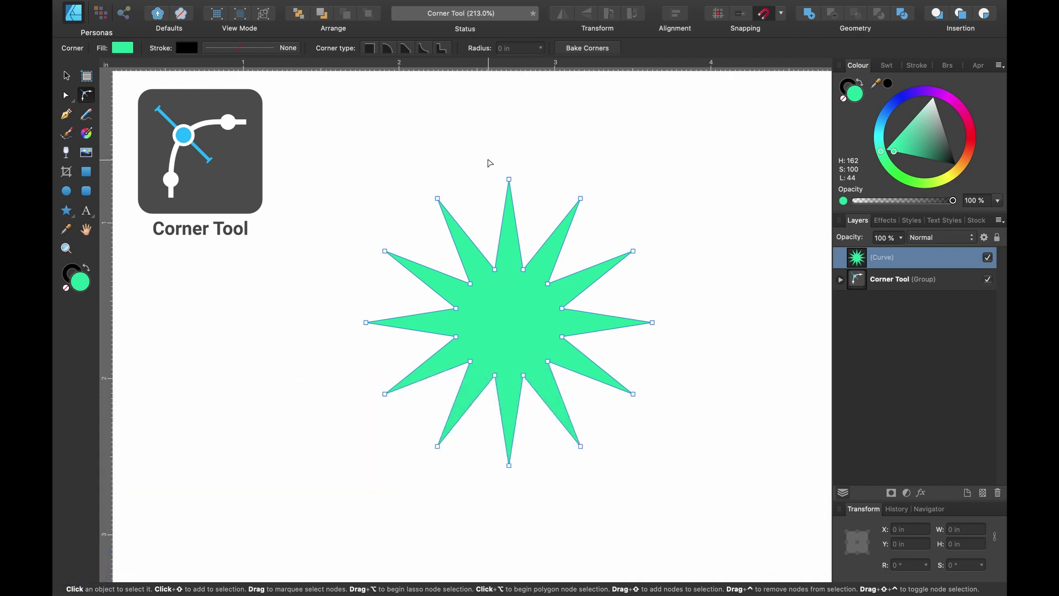
Round six alternating star tips to a 0.051 in radius.
mouse_move(487, 160)
left_mouse_down()
mouse_move(496, 186)
mouse_move(597, 186)
mouse_move(613, 203)
mouse_move(624, 264)
mouse_move(675, 318)
mouse_move(672, 353)
mouse_move(628, 371)
mouse_move(606, 396)
mouse_move(597, 452)
mouse_move(558, 471)
mouse_move(502, 437)
mouse_move(408, 465)
mouse_move(401, 360)
mouse_move(339, 326)
mouse_move(341, 299)
mouse_move(408, 241)
mouse_move(394, 211)
mouse_move(347, 240)
mouse_move(317, 323)
mouse_move(326, 454)
mouse_move(456, 515)
mouse_move(575, 507)
mouse_move(695, 441)
mouse_move(758, 286)
mouse_move(757, 234)
mouse_move(588, 130)
mouse_move(488, 164)
left_mouse_up()
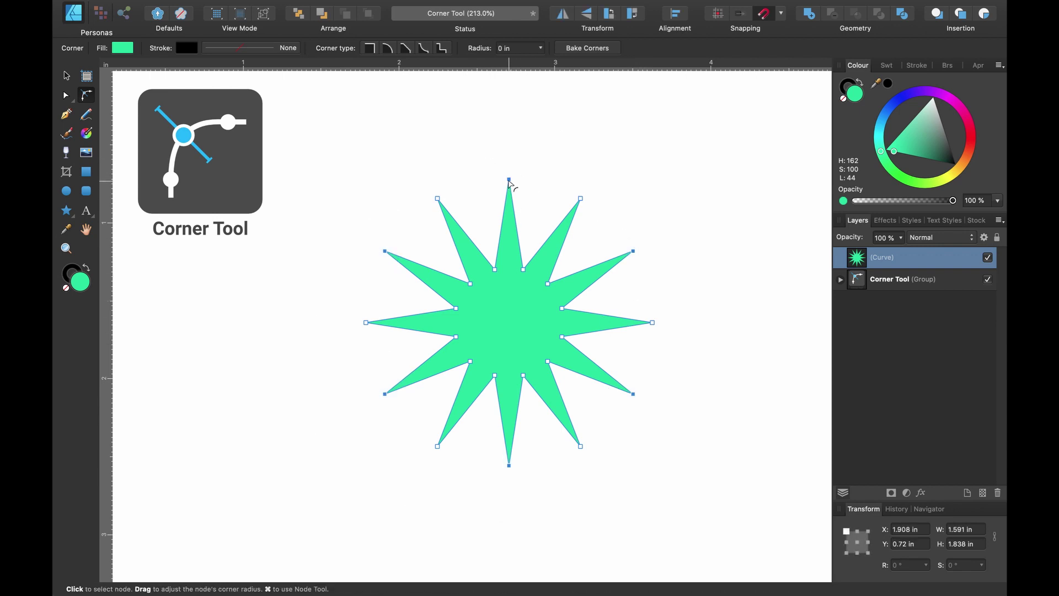
left_click_drag(509, 181, 509, 231)
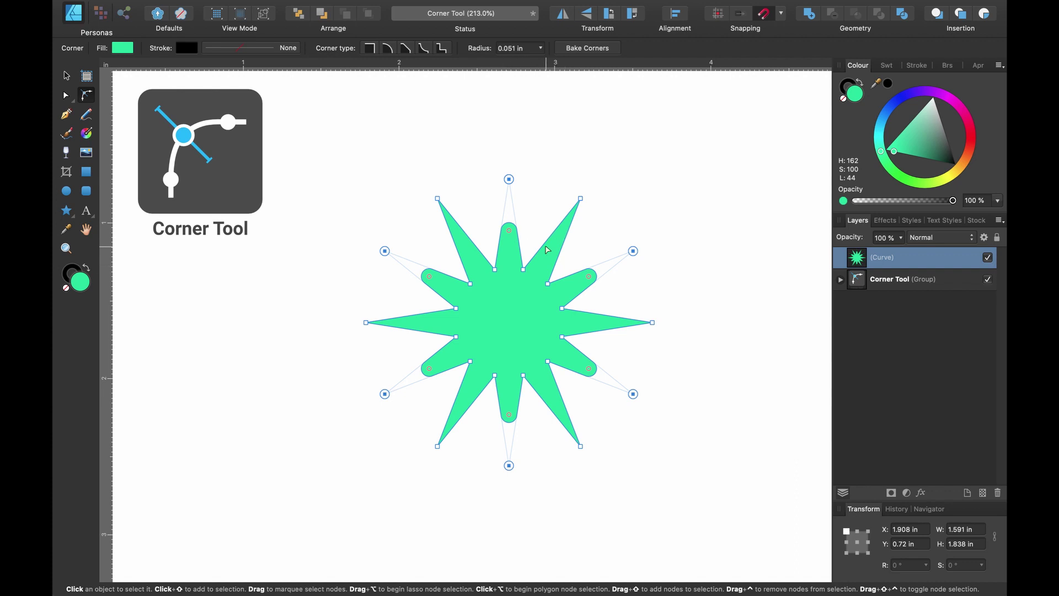
left_click(480, 268)
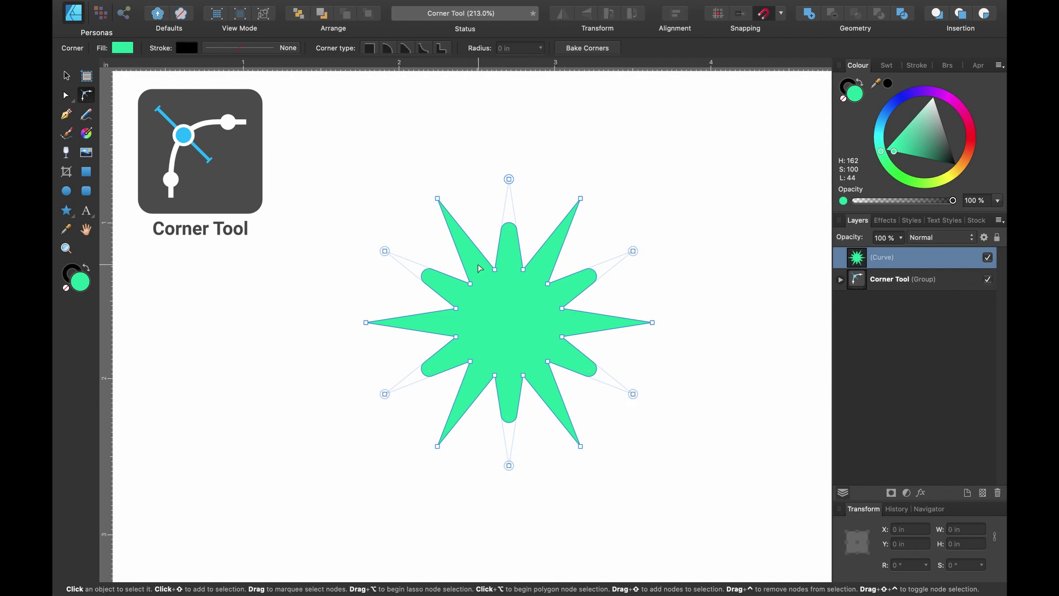
mouse_move(480, 268)
left_mouse_down()
mouse_move(488, 279)
mouse_move(527, 261)
mouse_move(535, 284)
mouse_move(571, 301)
mouse_move(555, 345)
mouse_move(561, 373)
mouse_move(514, 371)
mouse_move(487, 388)
mouse_move(481, 354)
mouse_move(445, 333)
mouse_move(463, 323)
left_mouse_up()
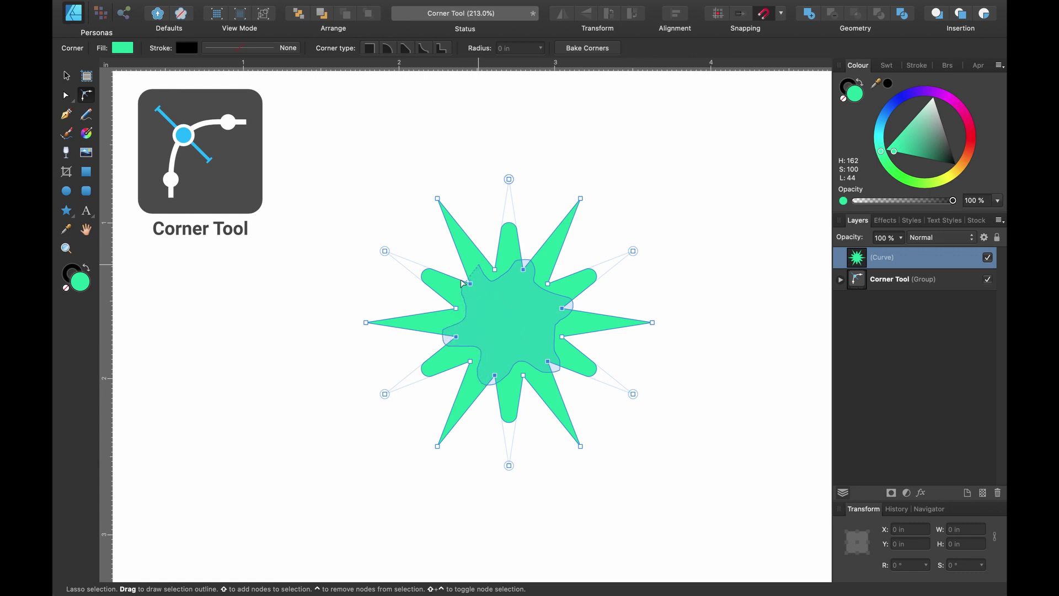
Give the star's six inner corners a stepped corner style at about 0.081 in.
mouse_move(463, 284)
left_mouse_down()
mouse_move(485, 253)
mouse_move(532, 236)
left_mouse_up()
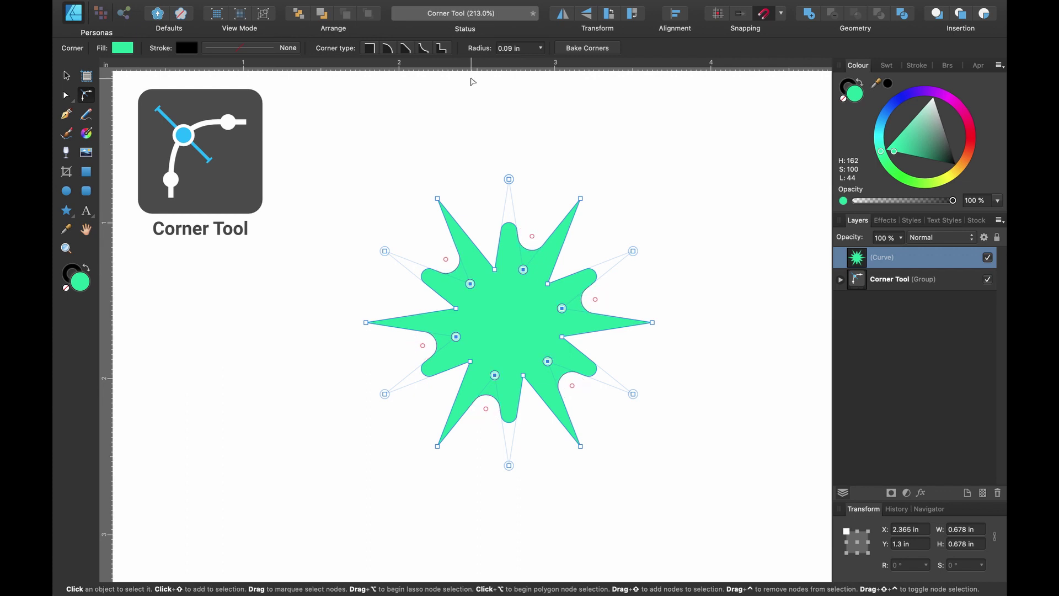
left_click(443, 49)
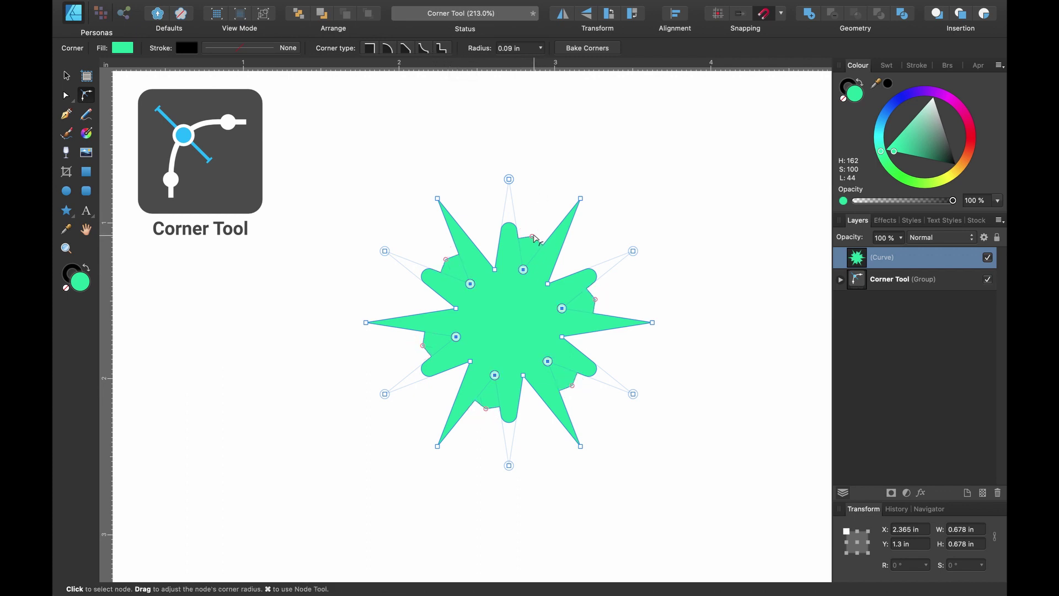
mouse_move(533, 237)
left_mouse_down()
mouse_move(545, 231)
mouse_move(531, 242)
left_mouse_up()
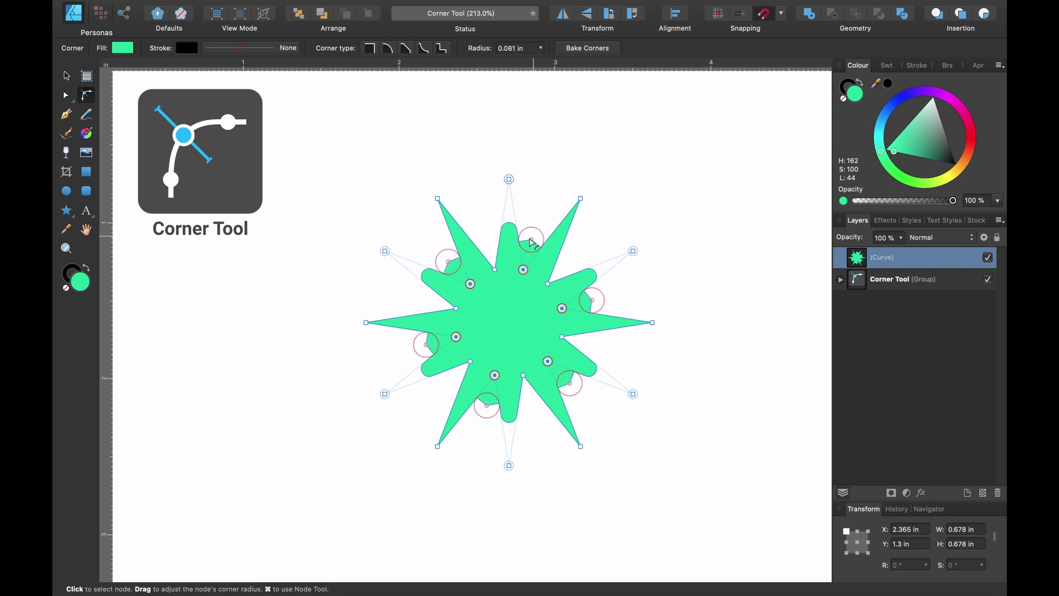
left_click(674, 261)
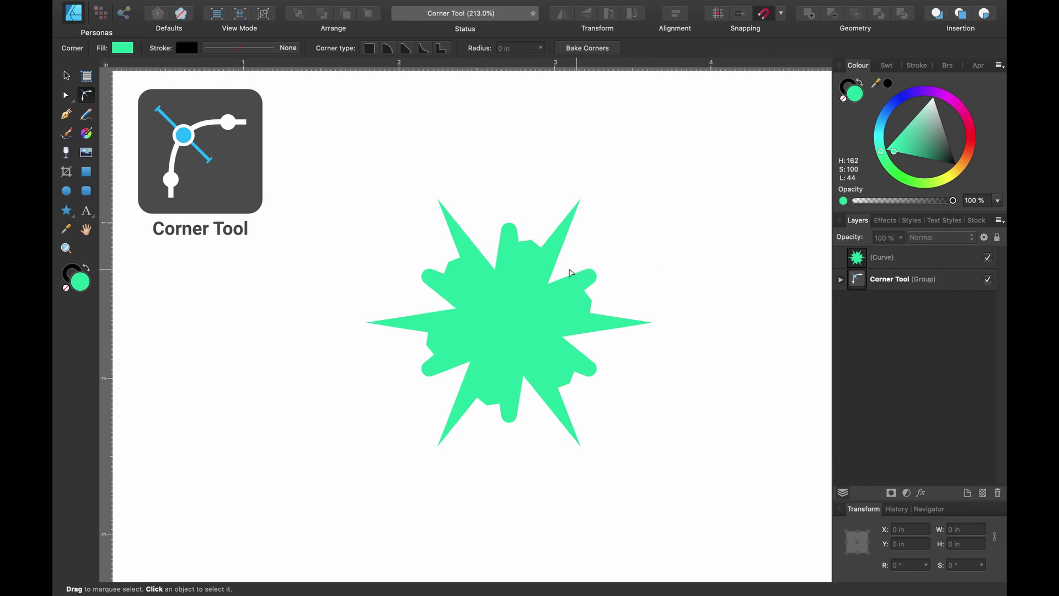
left_click(548, 273)
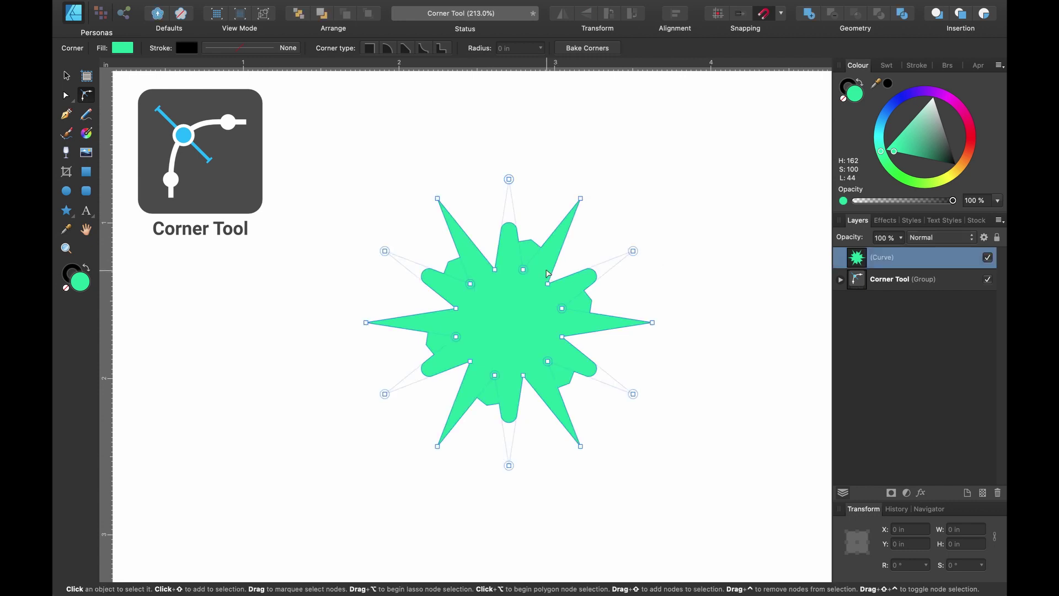
Chamfer the star's sharp outer points at about 0.041 in, then clear the selection.
left_click(581, 198)
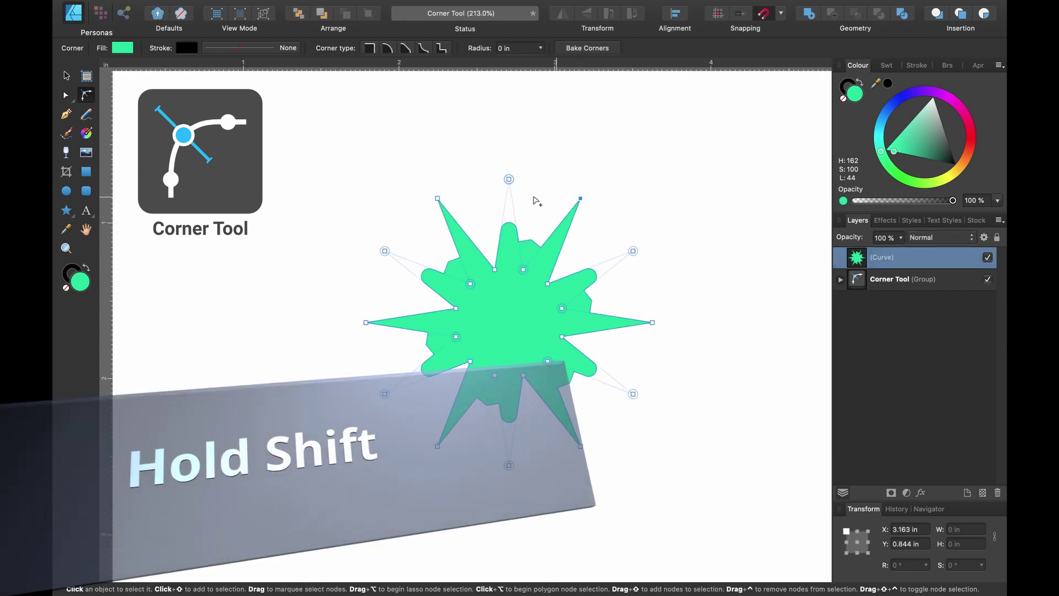
left_click(437, 198, "shift")
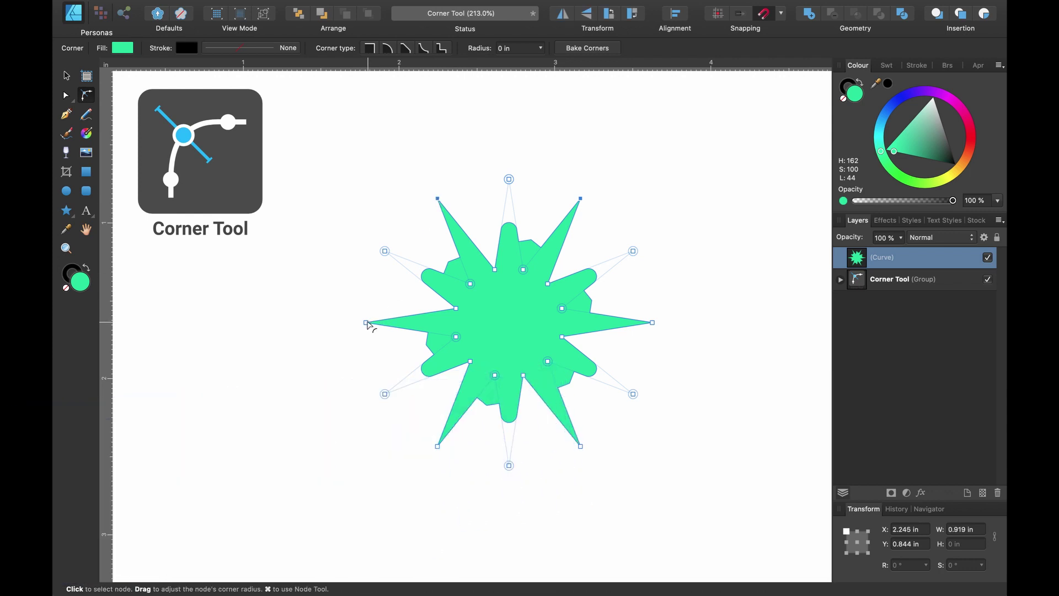
left_click(366, 322, "shift")
left_click(438, 445, "shift")
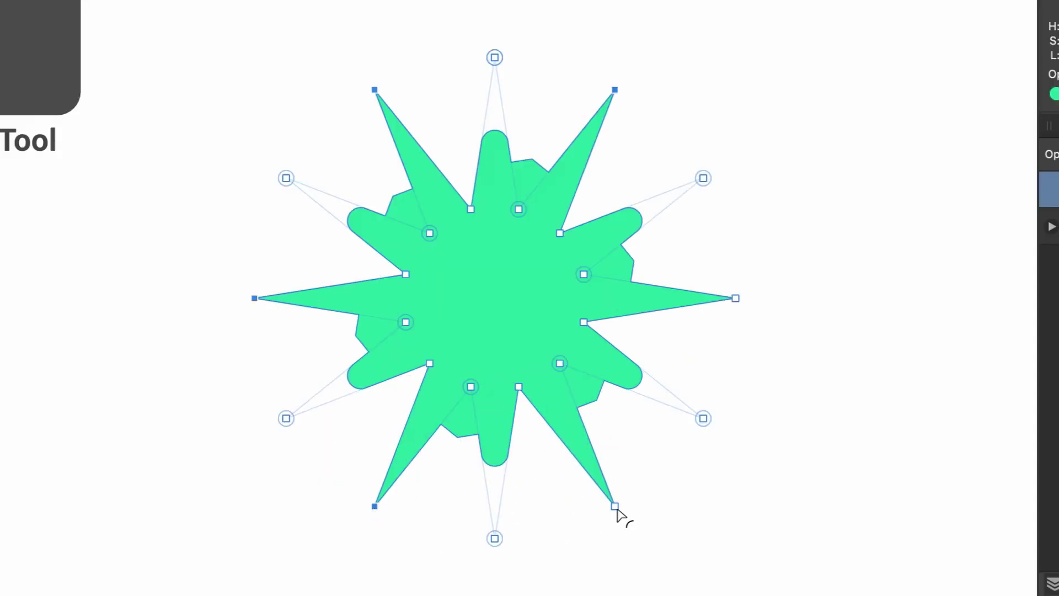
left_click(615, 507, "shift")
left_click_drag(378, 94, 405, 144)
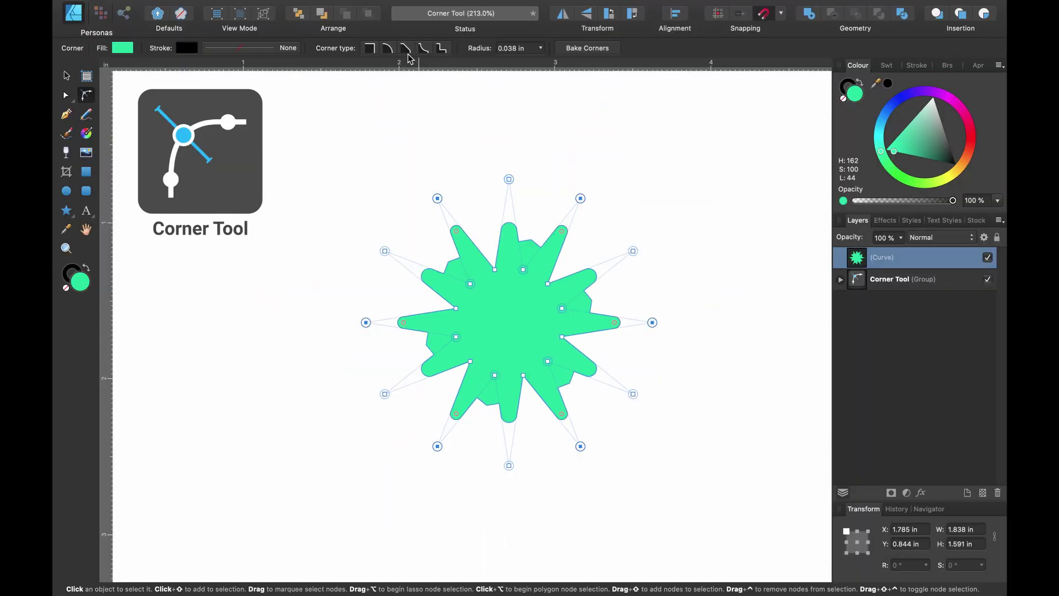
left_click(407, 49)
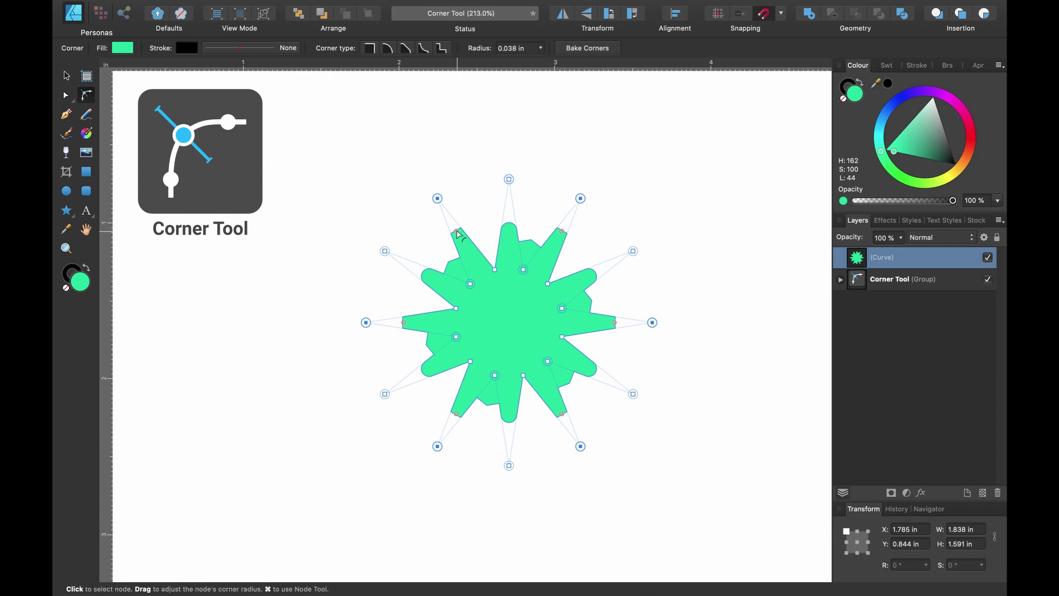
left_click_drag(459, 235, 459, 237)
left_click(493, 238)
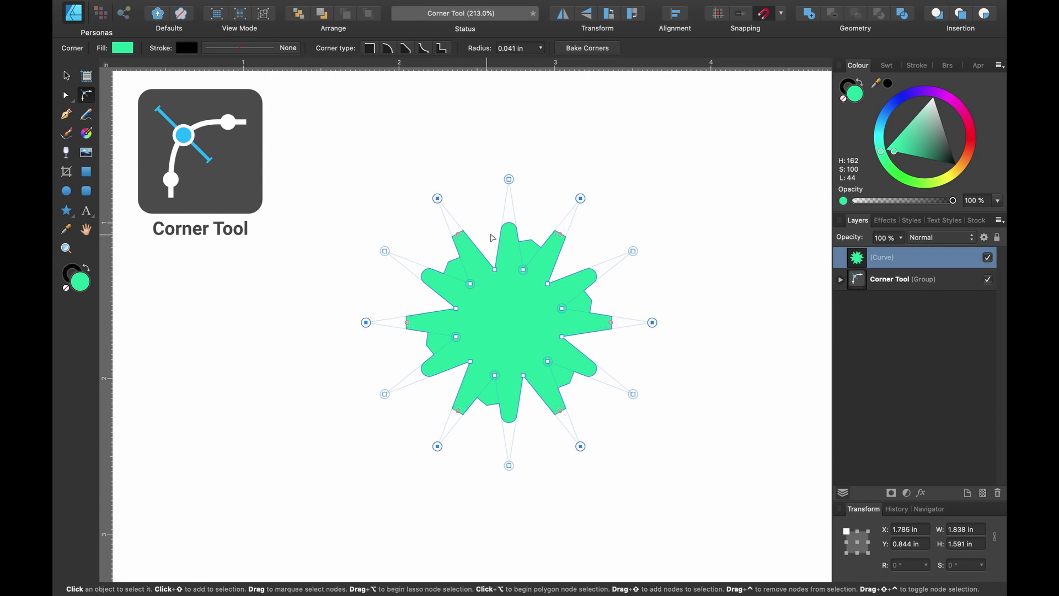
left_click(69, 76)
left_click(341, 230)
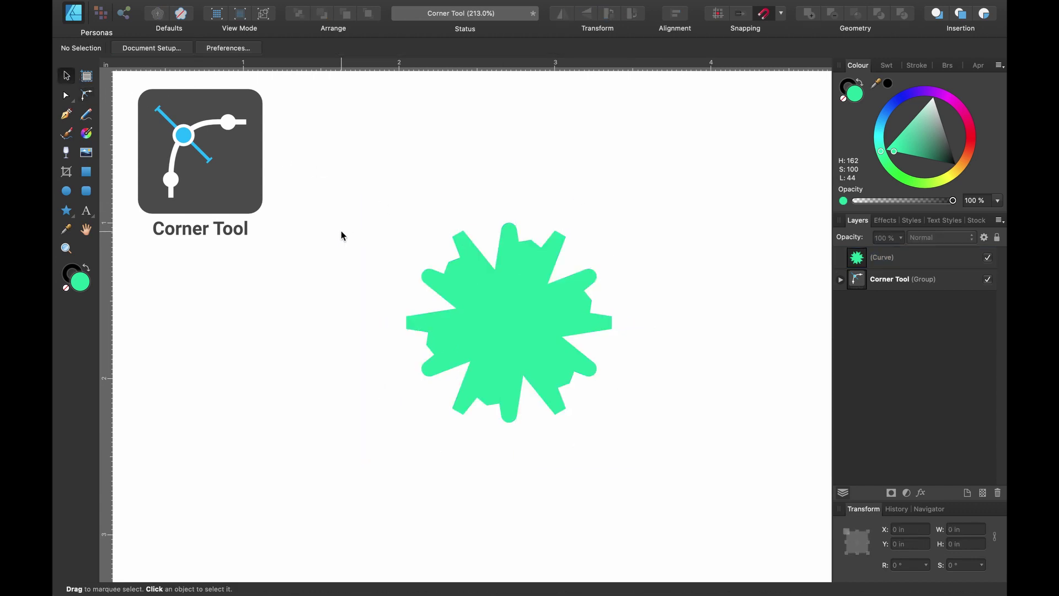
Draw a new green square on the page.
scroll(341, 231, "right", 1)
scroll(341, 231, "up", 2)
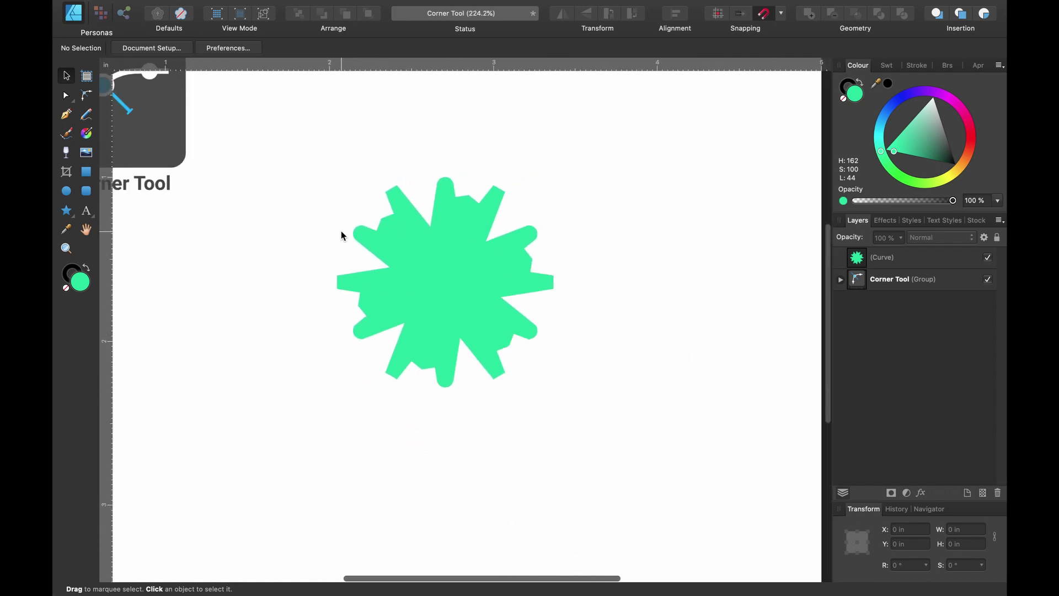
scroll(341, 235, "down", 2)
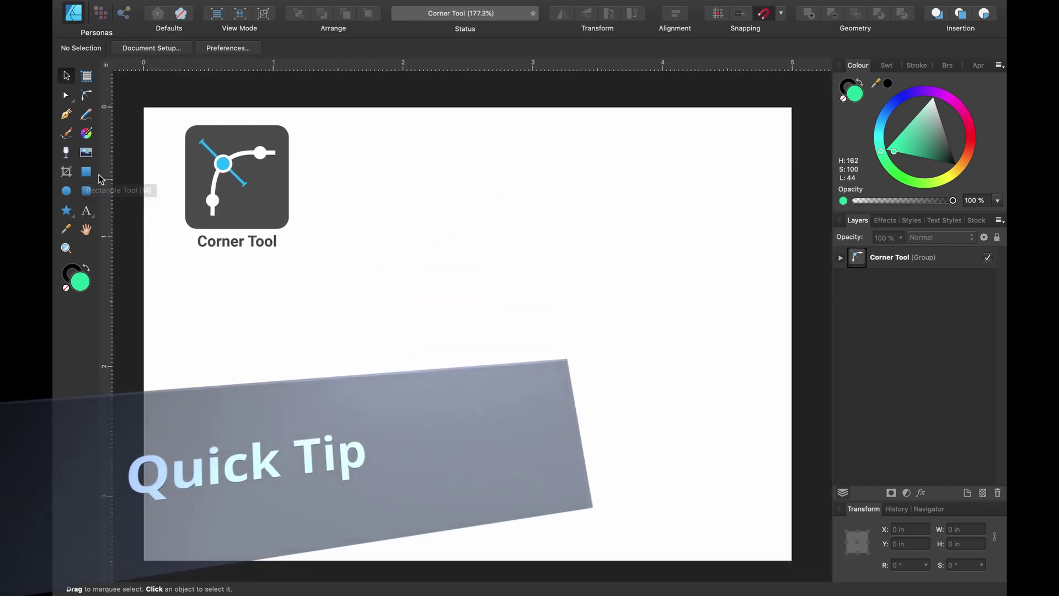
left_click(88, 173)
left_click_drag(366, 203, 607, 443)
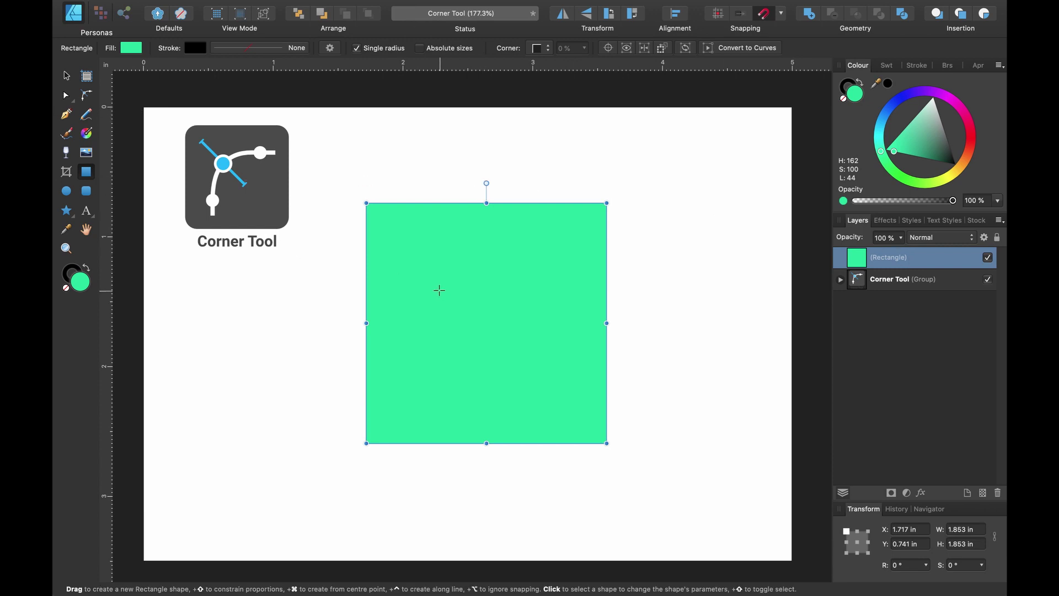
Try rounding the square's top-left corner, then undo to keep all corners sharp.
left_click(66, 96)
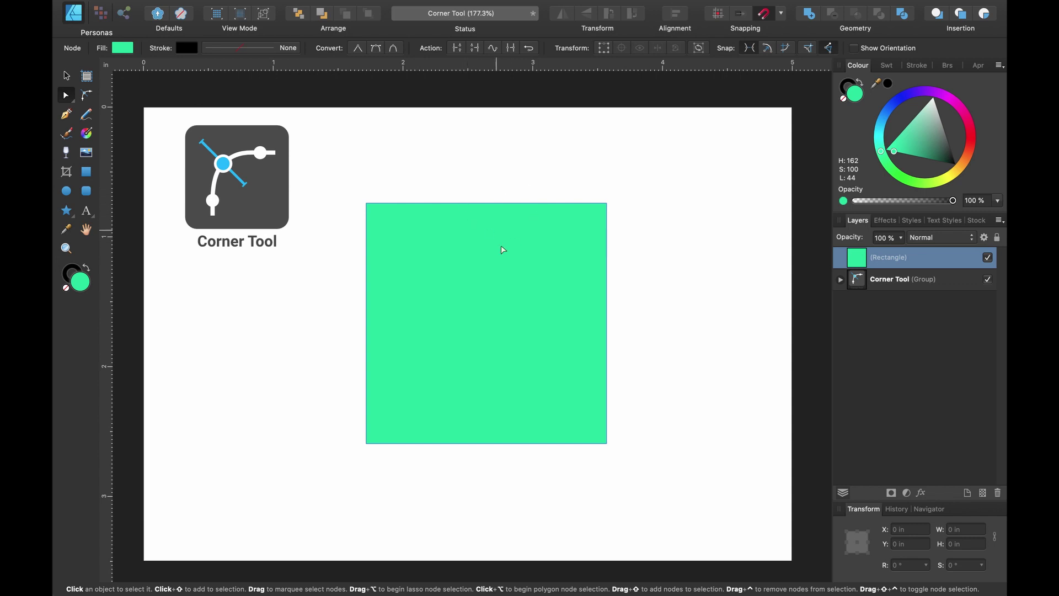
left_click(85, 96)
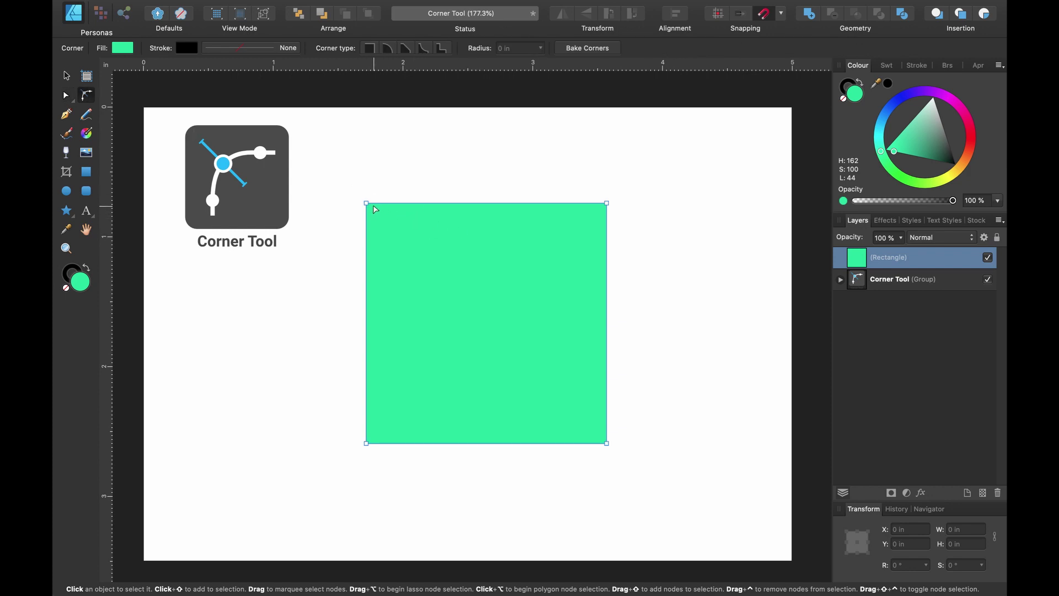
left_click_drag(366, 203, 441, 279)
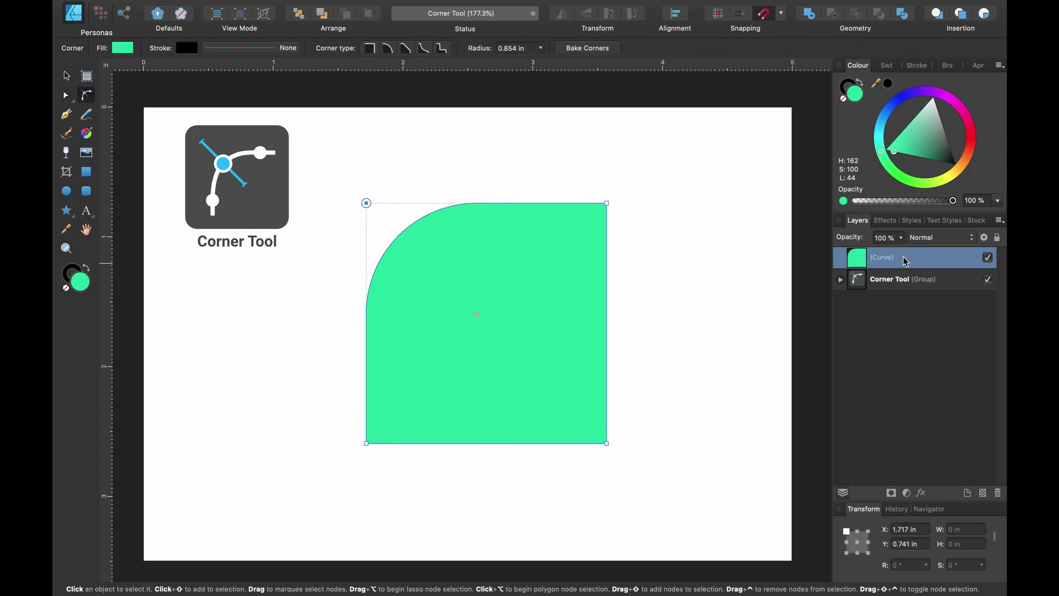
key("super+z")
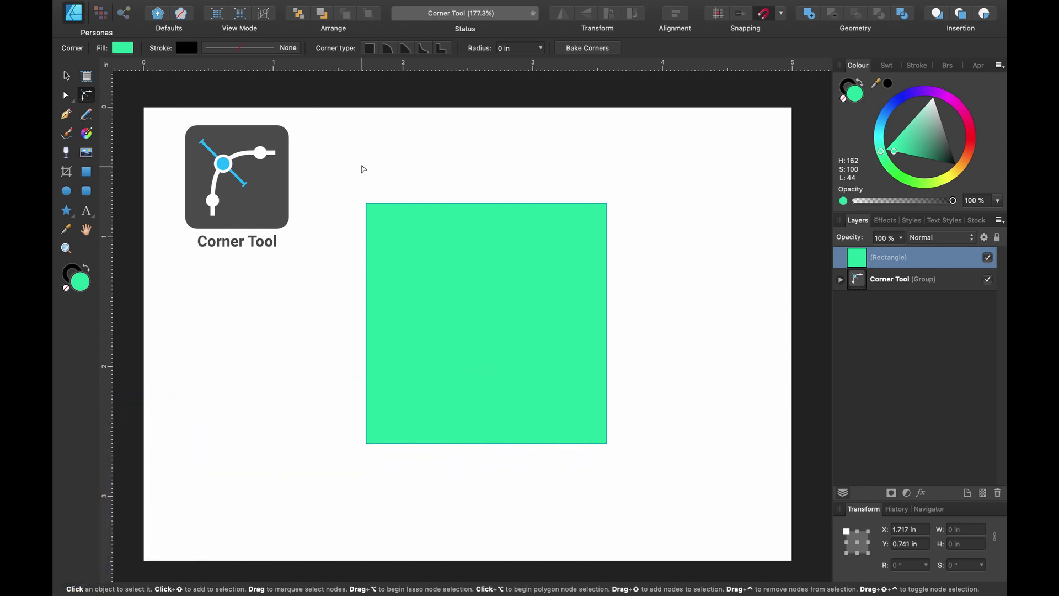
left_click(66, 97)
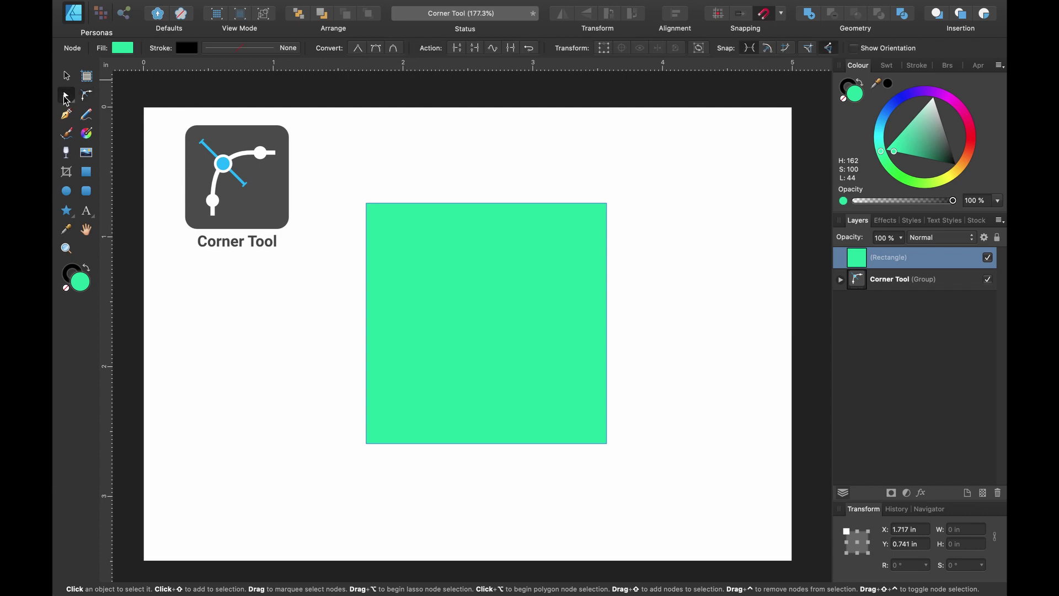
Convert the square to curves and add top-edge nodes forming a peak and a dent.
right_click(516, 242)
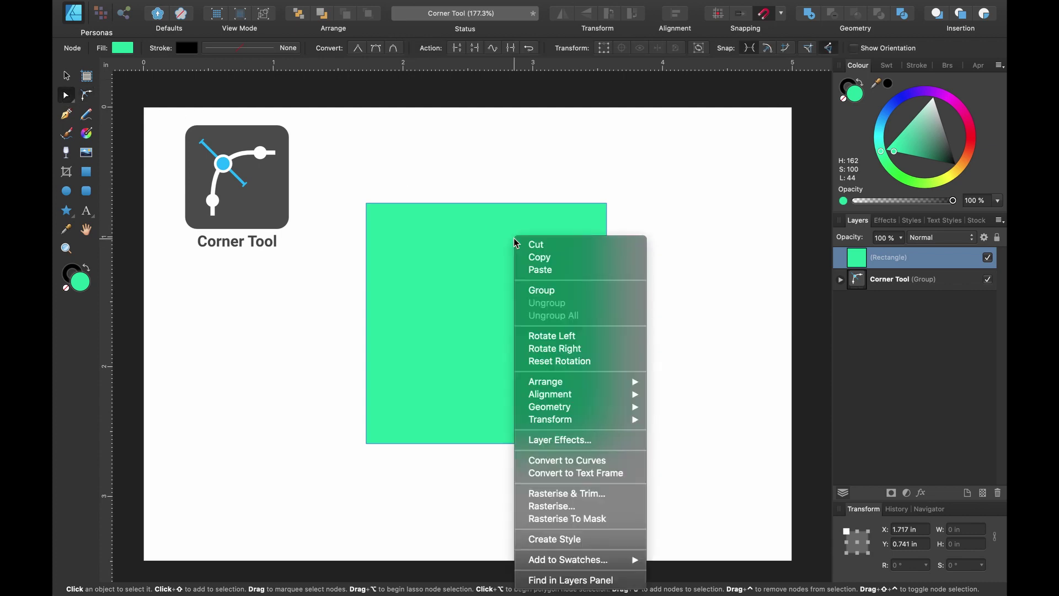
left_click(565, 462)
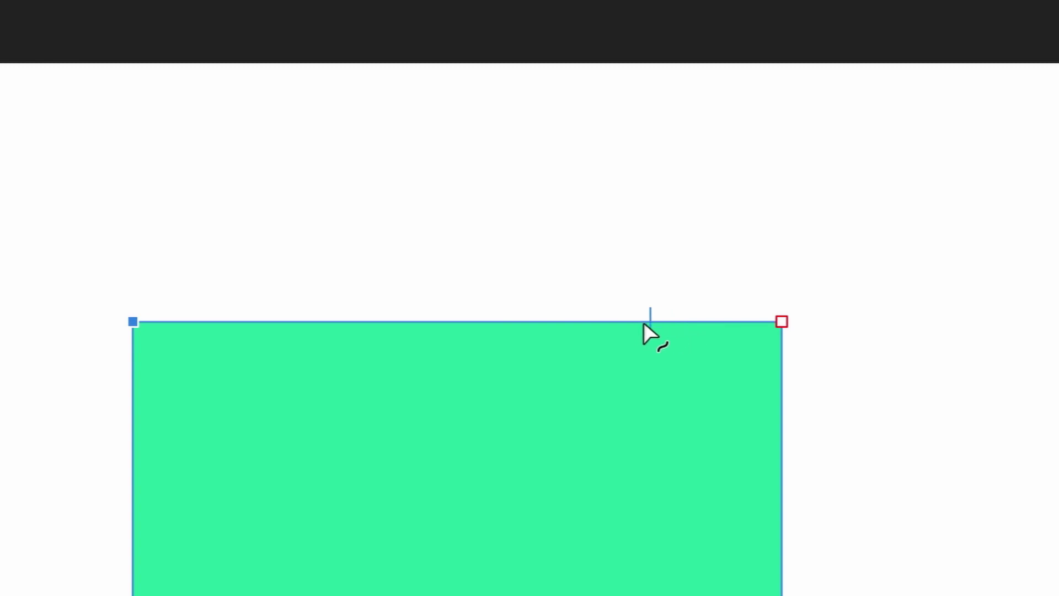
left_click(639, 321)
left_click_drag(638, 320, 630, 153)
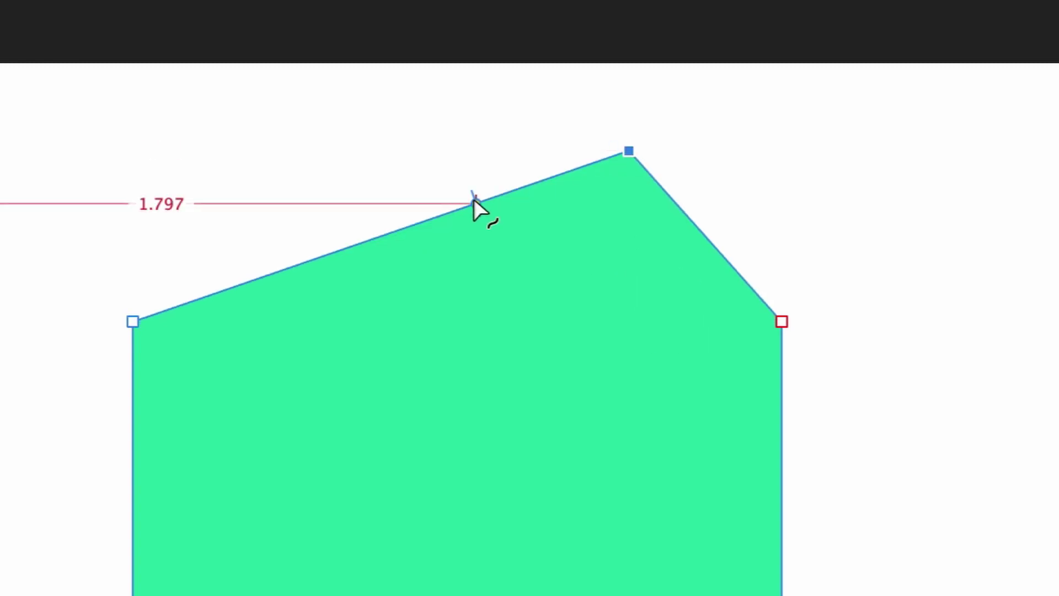
left_click_drag(473, 205, 481, 251)
left_click_drag(496, 177, 508, 228)
Round the top peak and give the top-left corner a 0.617 in chamfer.
key("c")
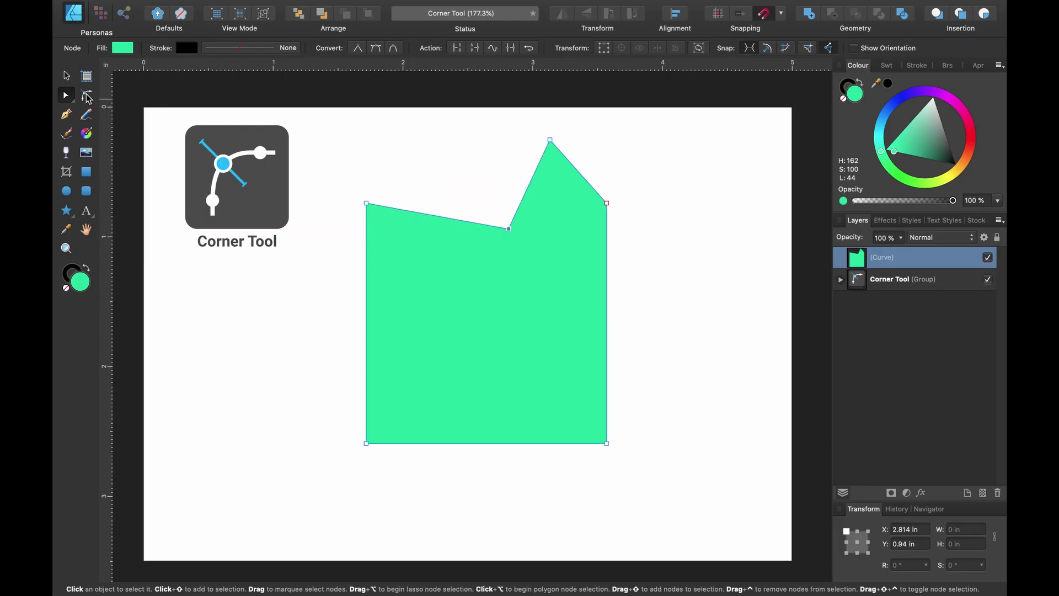
left_click_drag(550, 140, 494, 194)
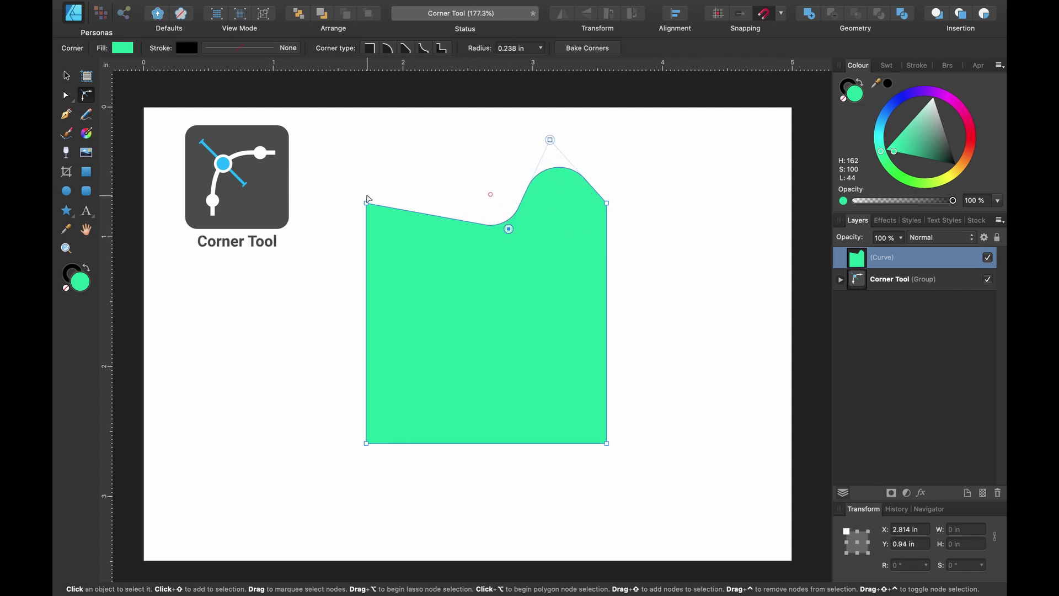
left_click_drag(367, 205, 446, 299)
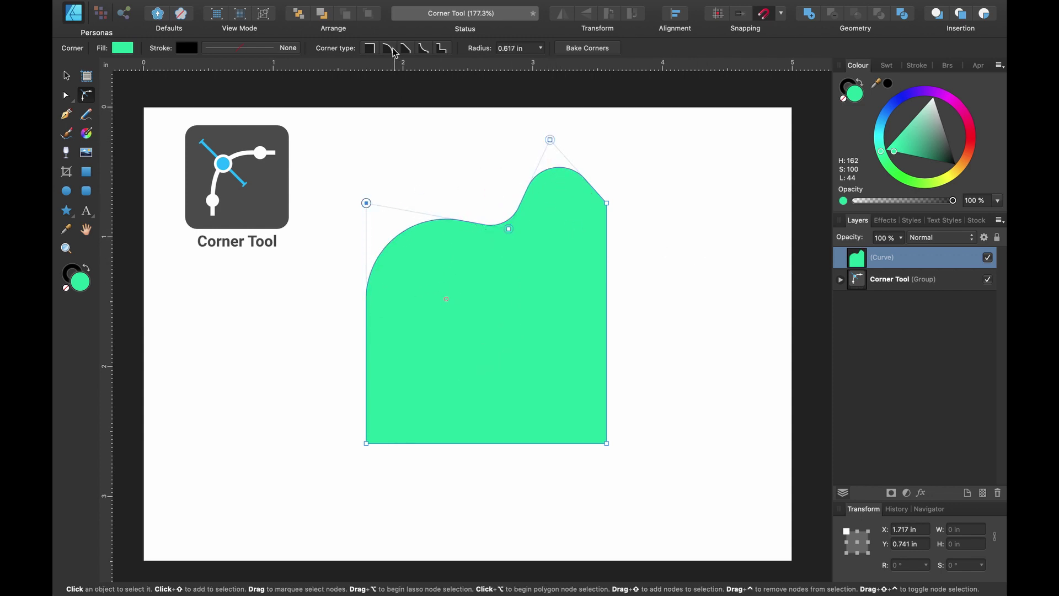
left_click(405, 48)
scroll(507, 249, "left", 2)
scroll(508, 248, "up", 1)
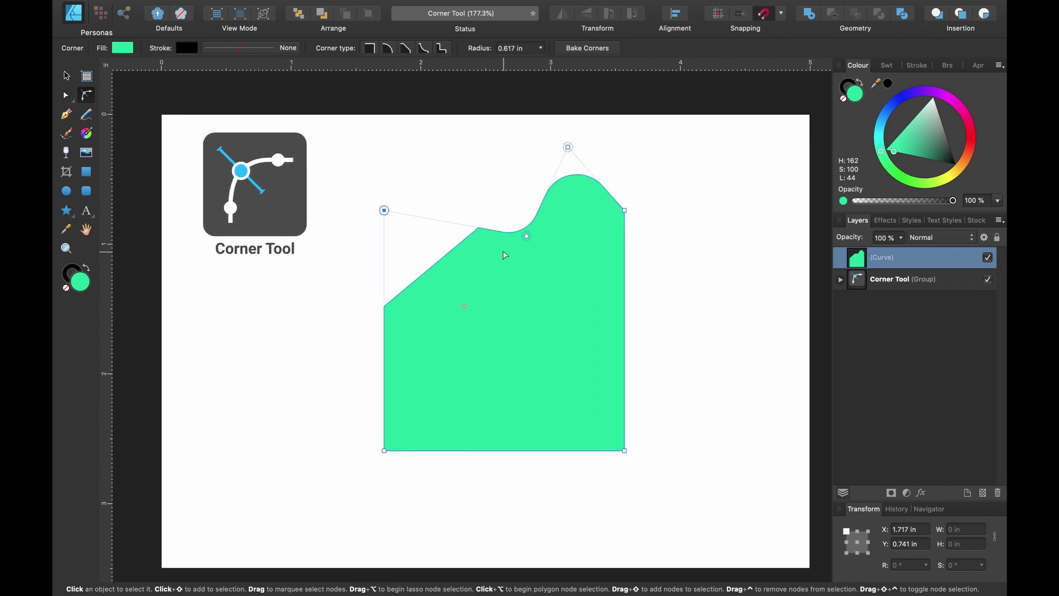